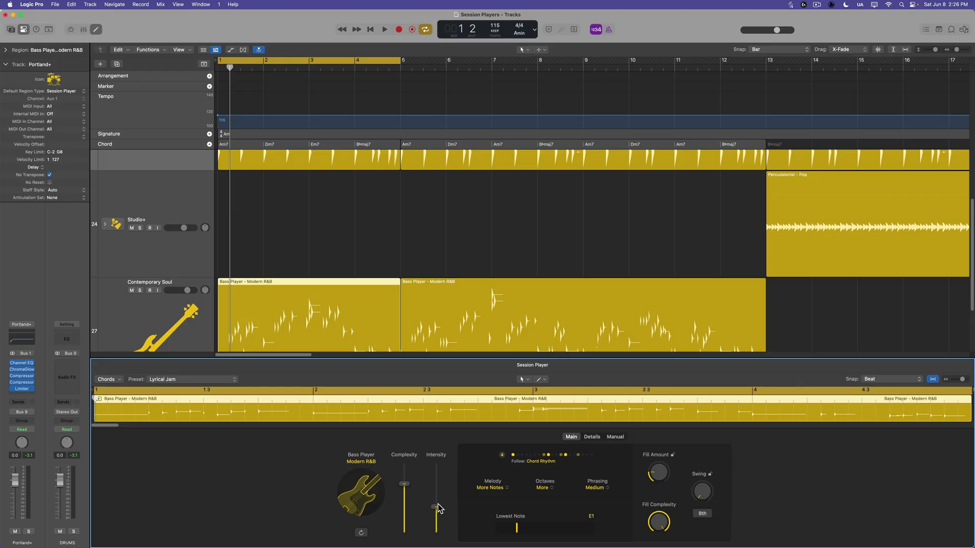
drag(408, 486, 408, 493)
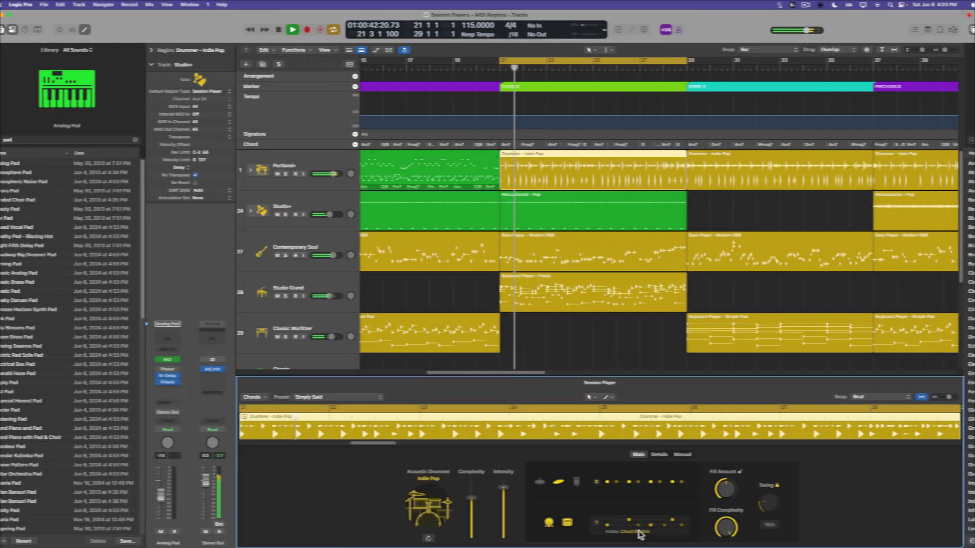
click(665, 526)
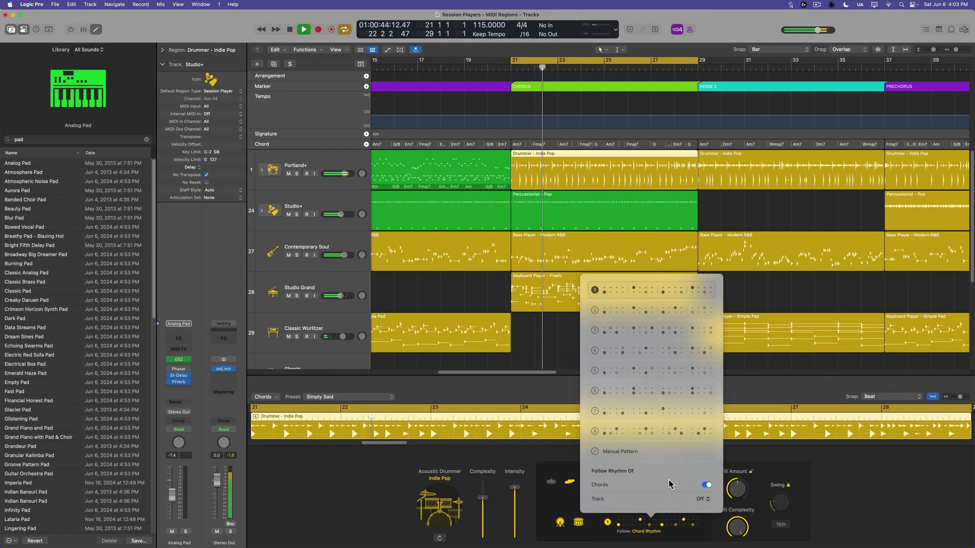
click(857, 497)
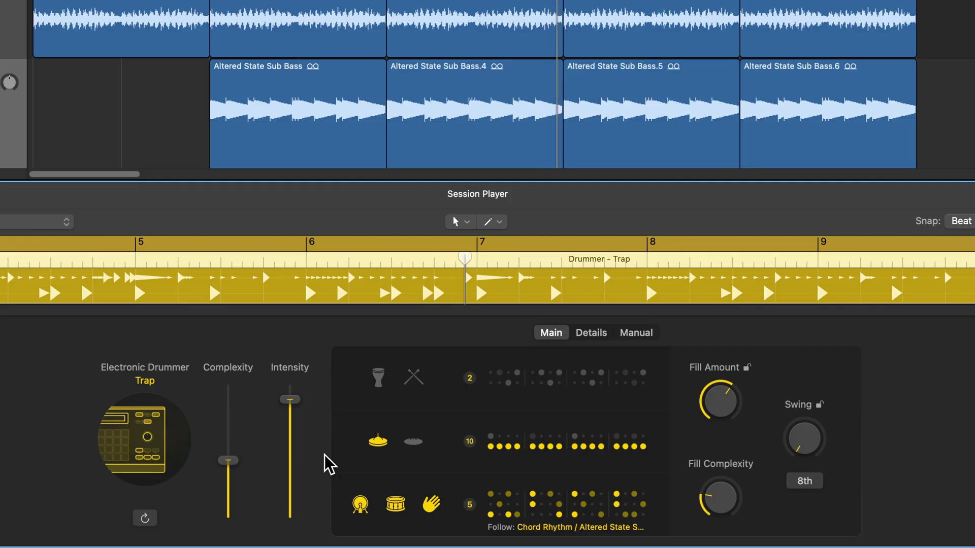
click(563, 509)
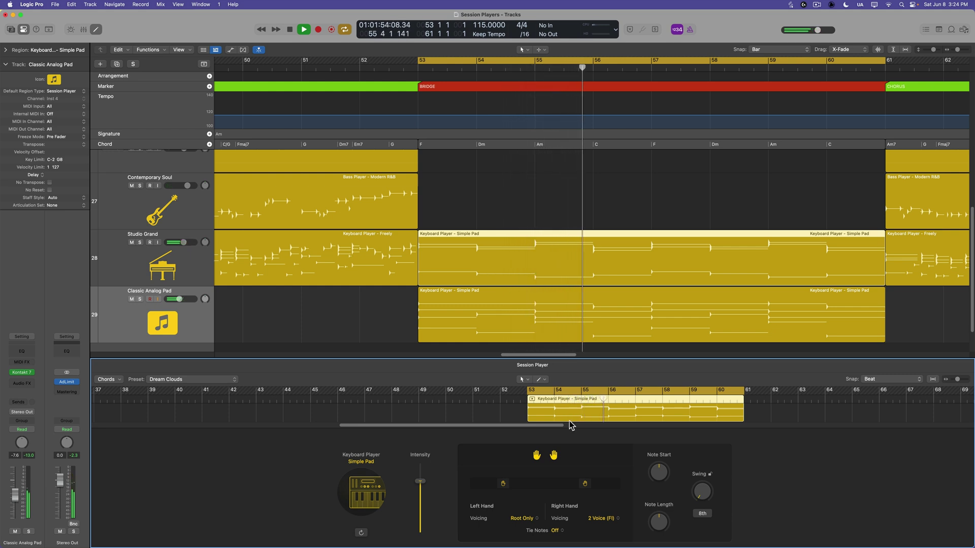
drag(561, 488, 557, 487)
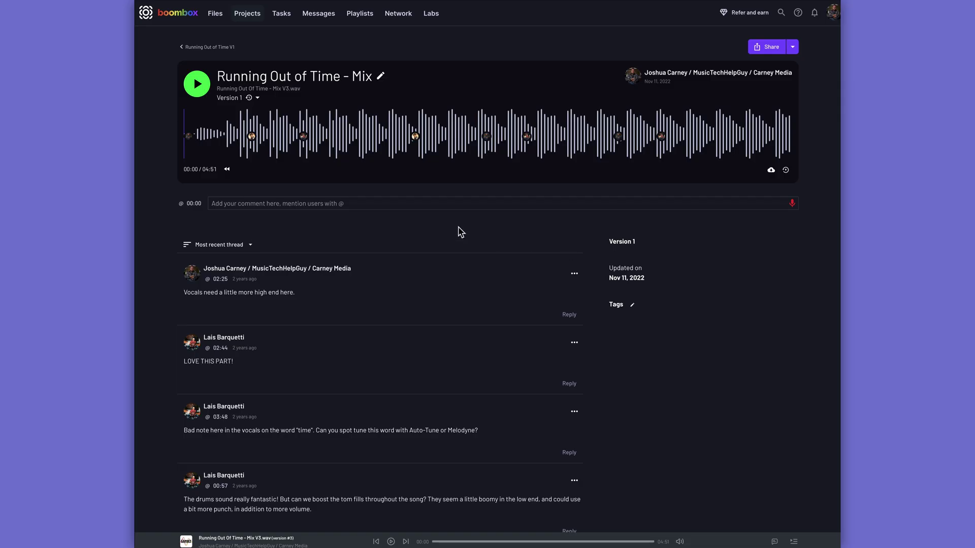
scroll(257, 147, down, 6)
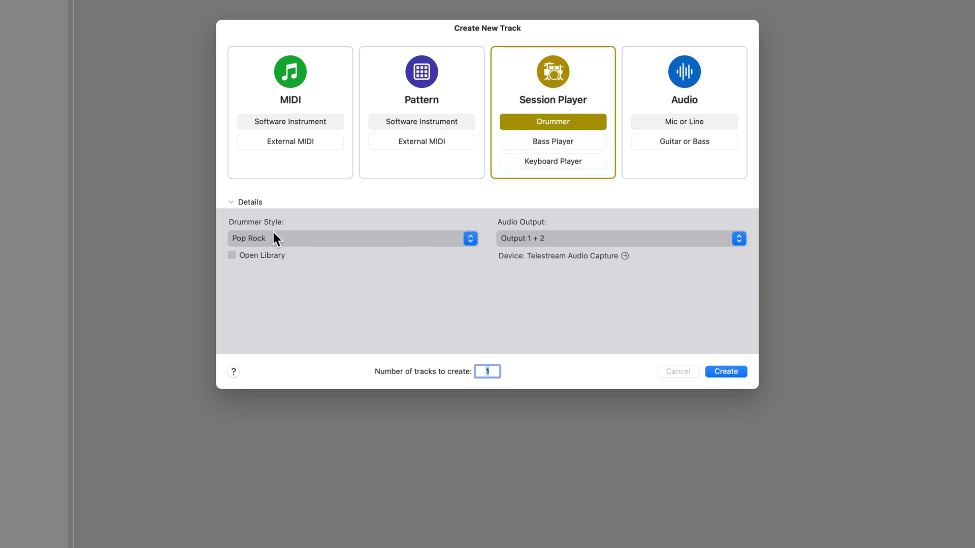
- Create one Session Player Drummer track with the Indie Pop drummer style
click(274, 238)
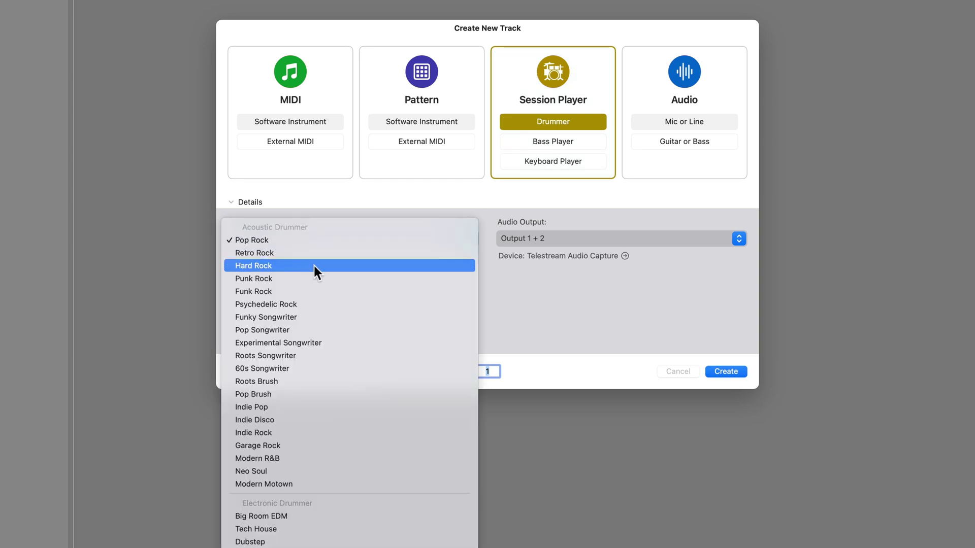
scroll(320, 330, down, 1)
scroll(305, 457, down, 3)
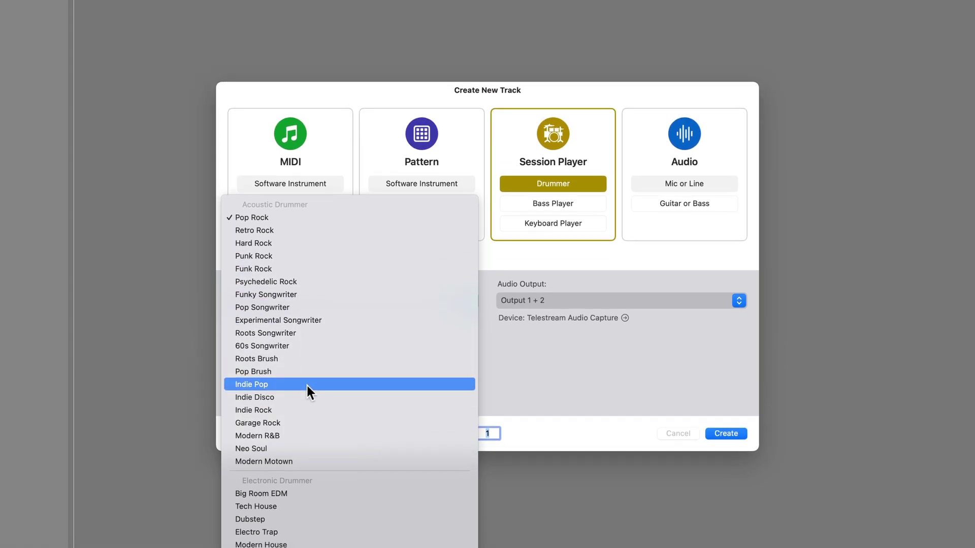
click(307, 386)
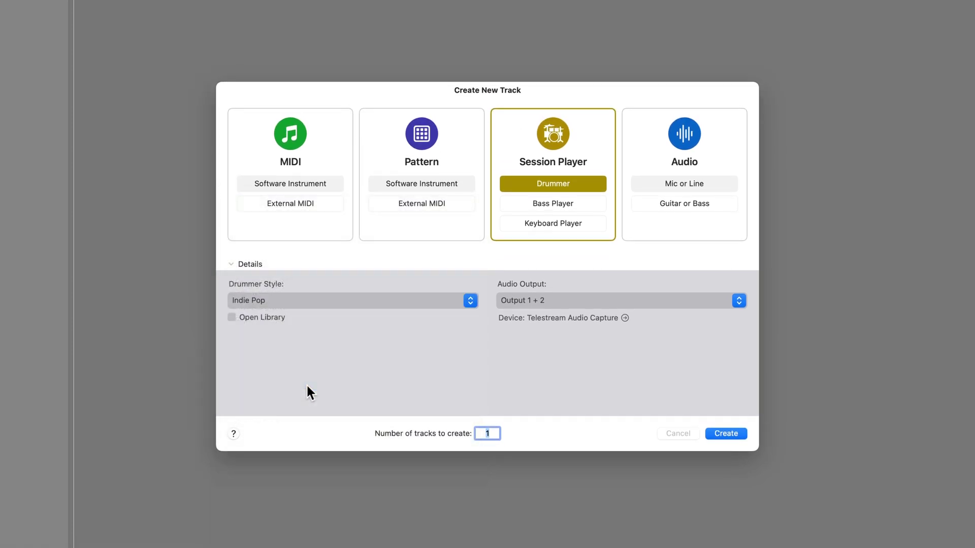
click(331, 312)
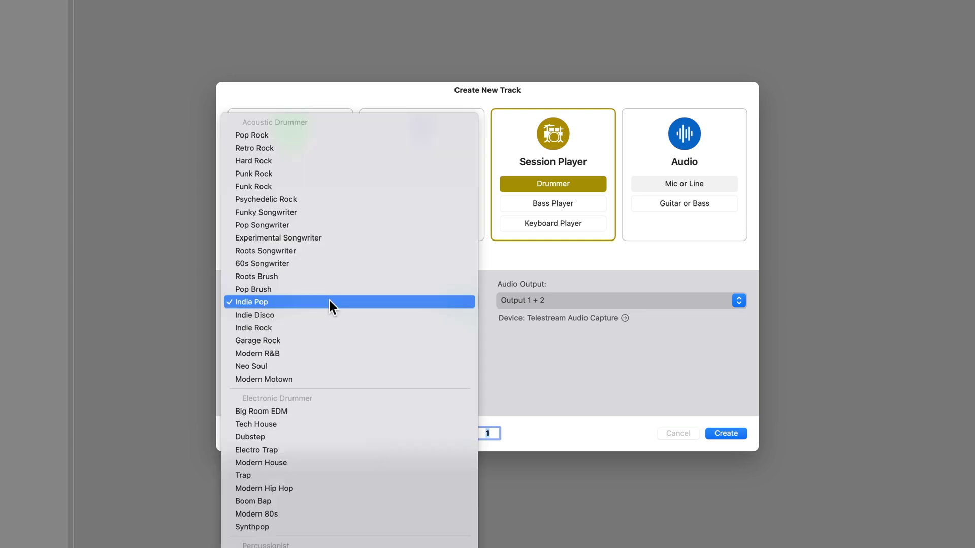
click(558, 351)
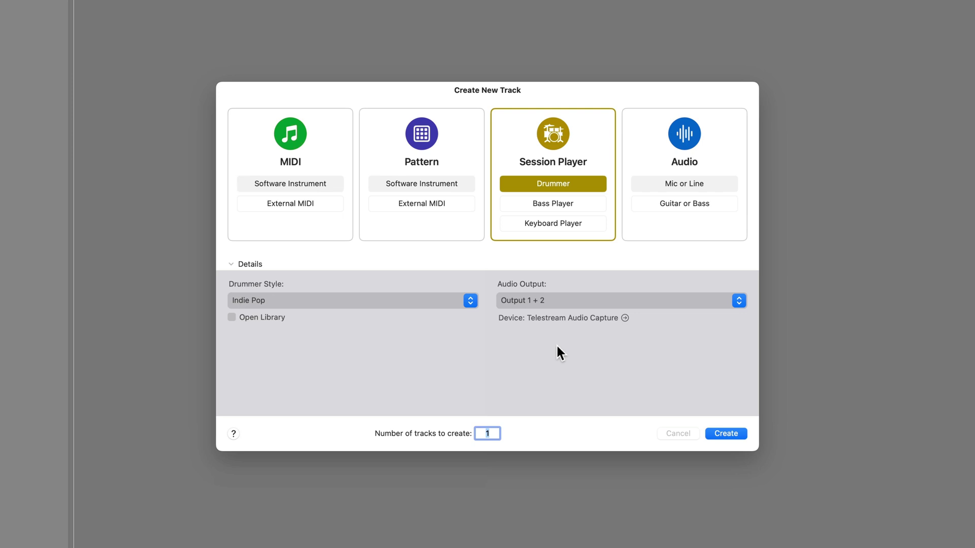
click(721, 435)
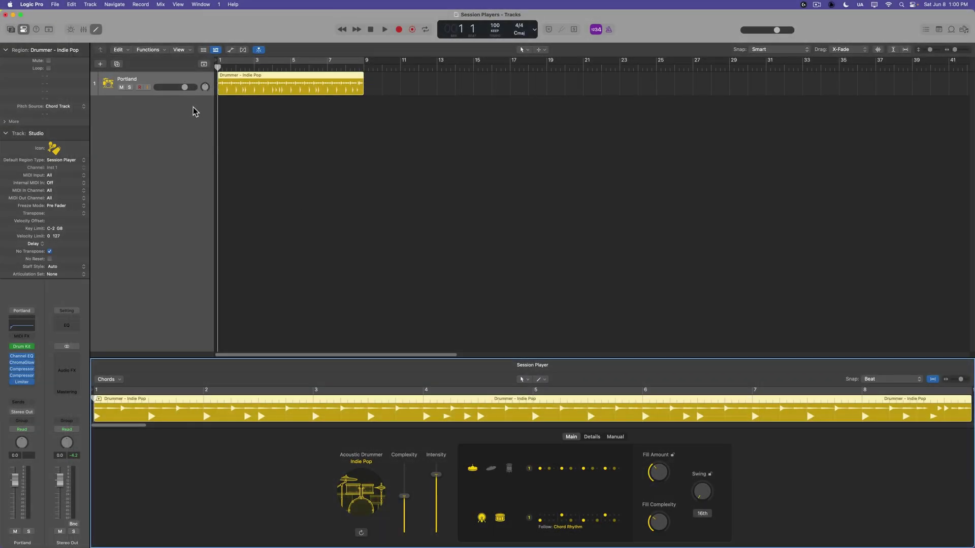
- Enlarge the Portland drummer track's height and magnify the timeline so the region's drum hits are clearly readable
drag(193, 95, 218, 276)
click(218, 275)
click(264, 167)
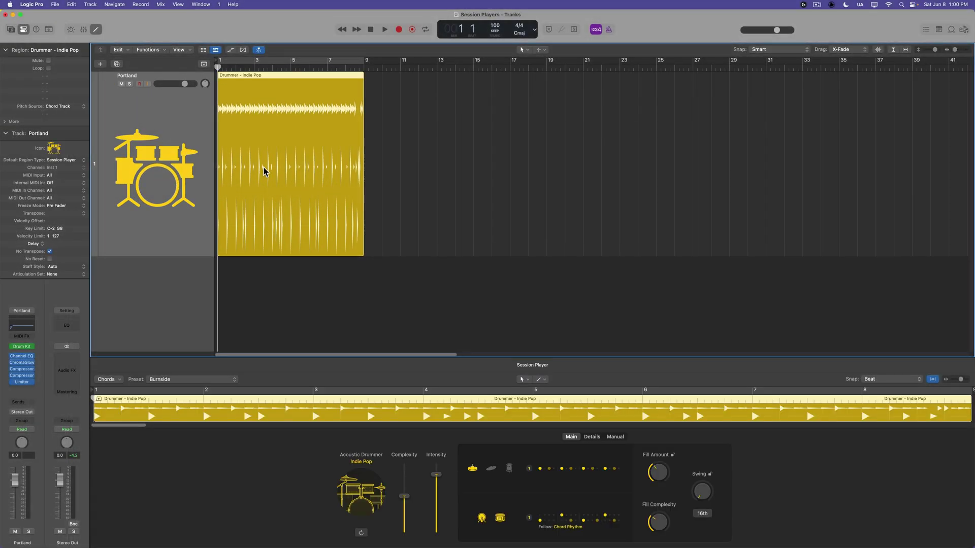
key(super+Right)
key(super+Right)
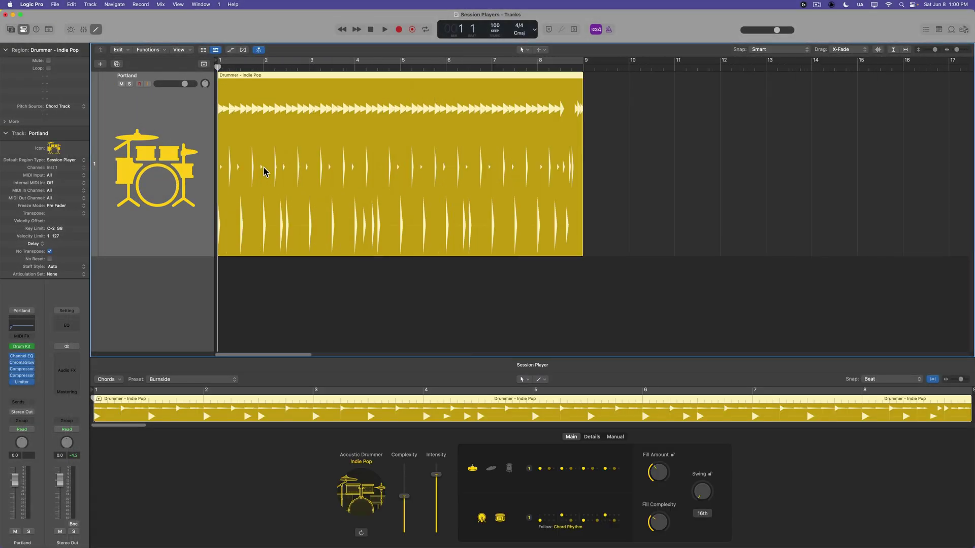
- Delete the Indie Pop drummer region from the Portland track
click(624, 175)
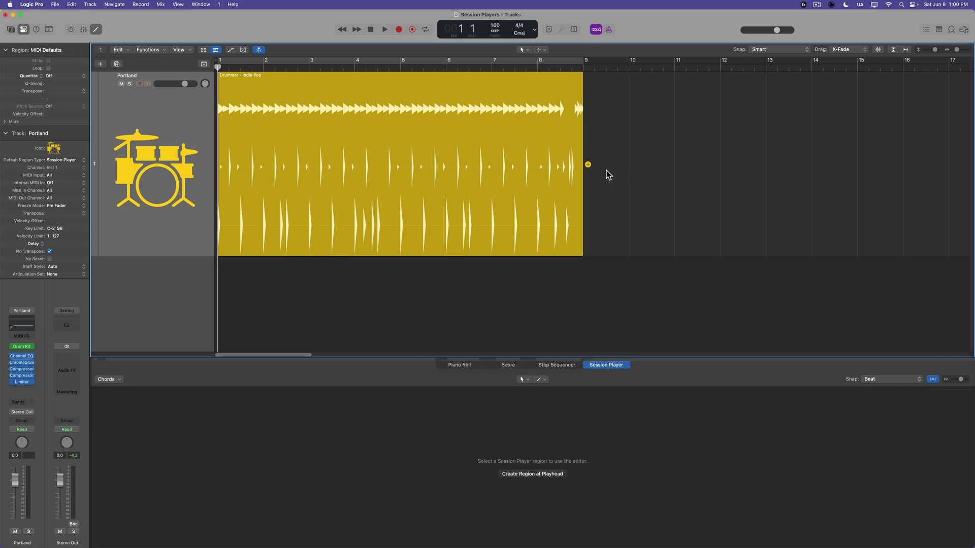
click(454, 162)
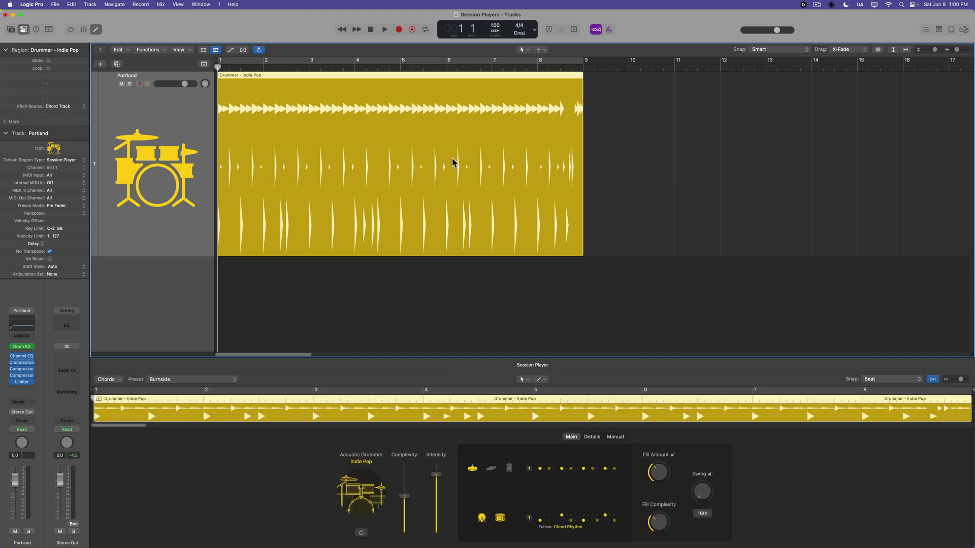
key(Delete)
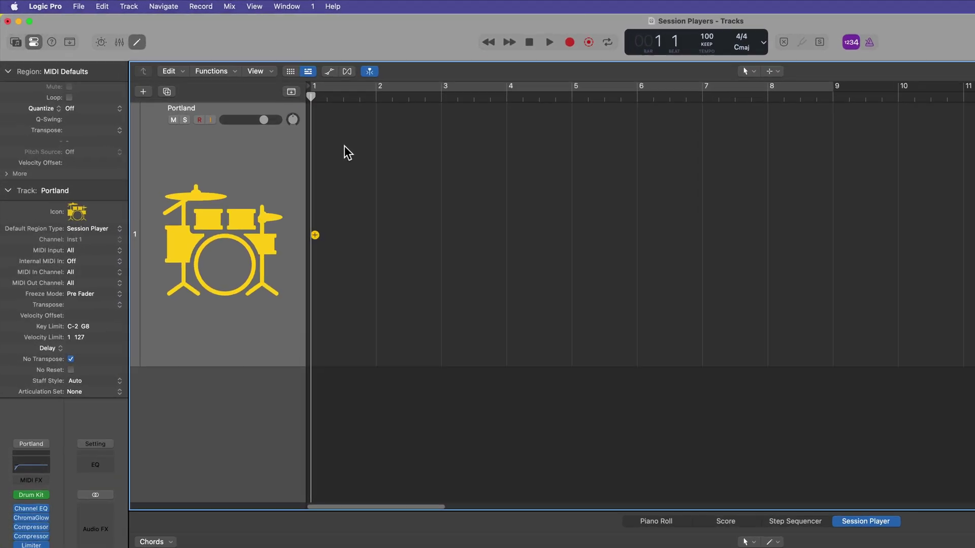
right_click(241, 102)
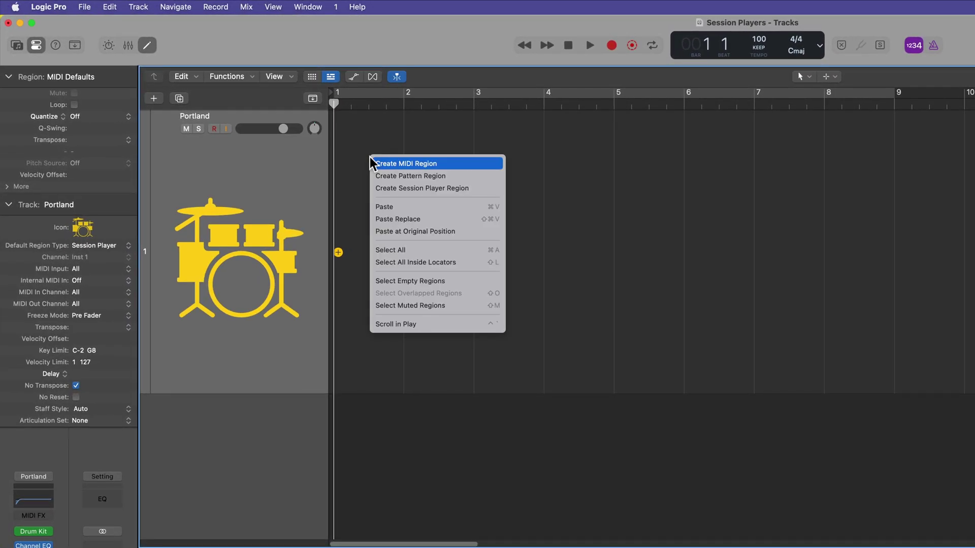
click(479, 187)
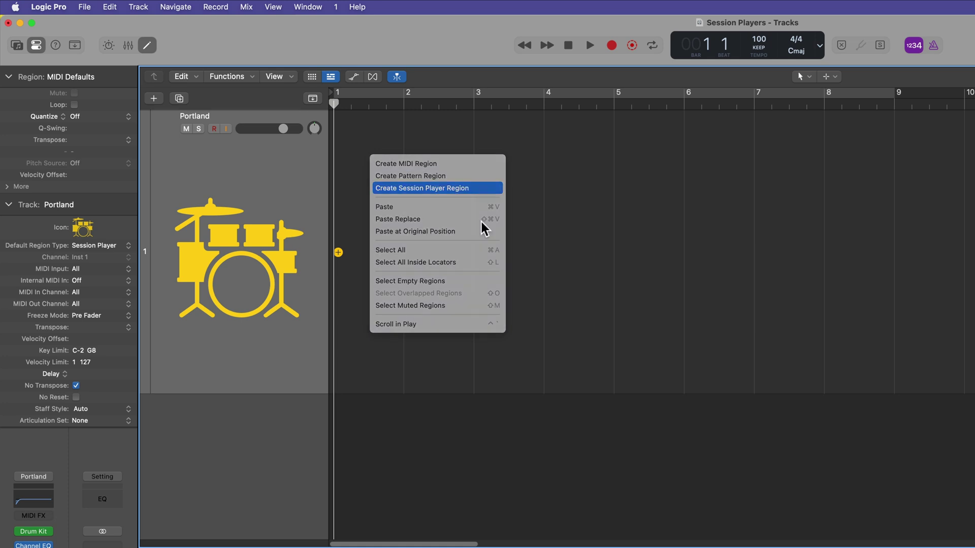
key(Delete)
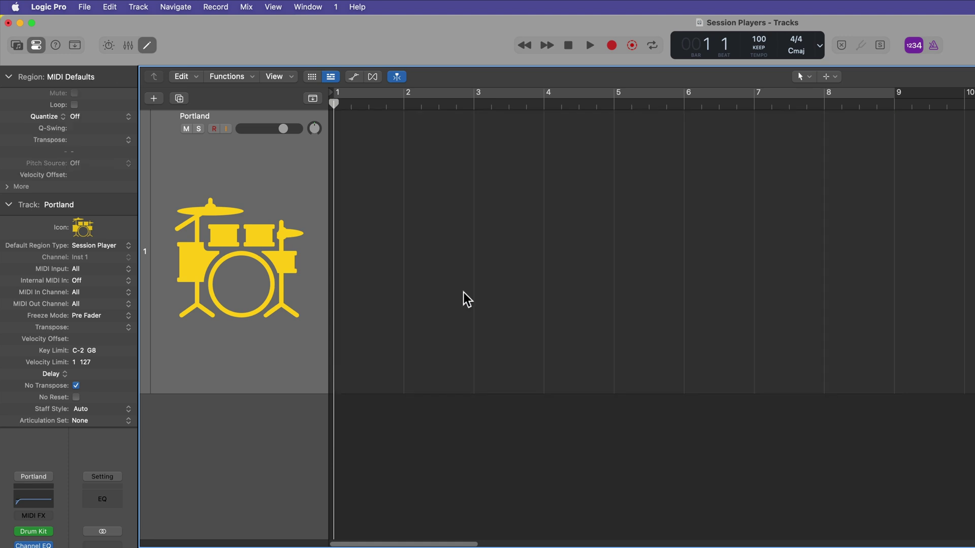
click(139, 7)
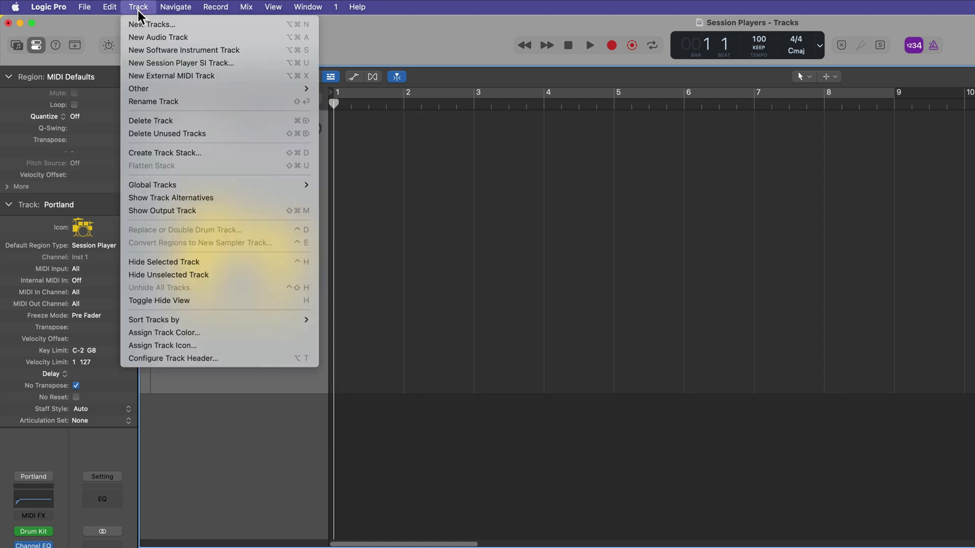
click(256, 63)
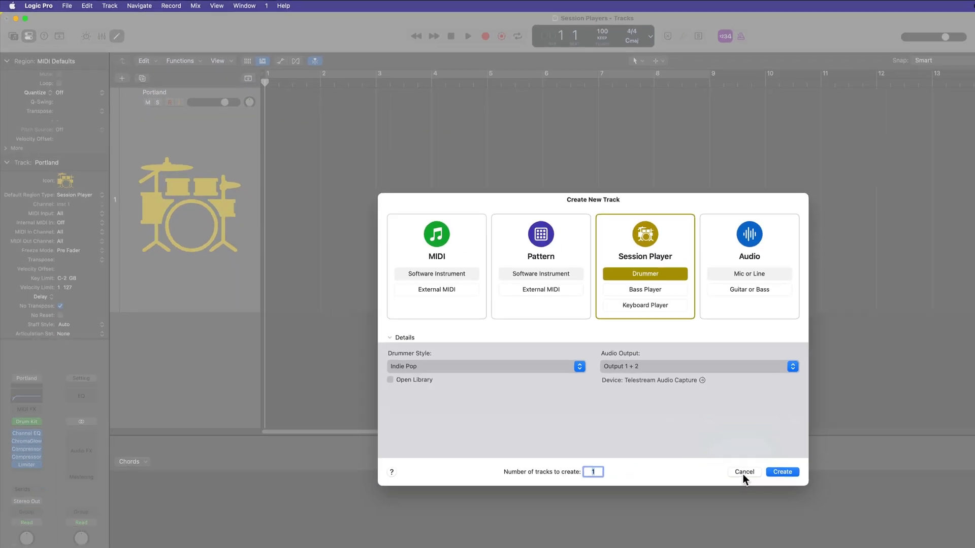
click(744, 473)
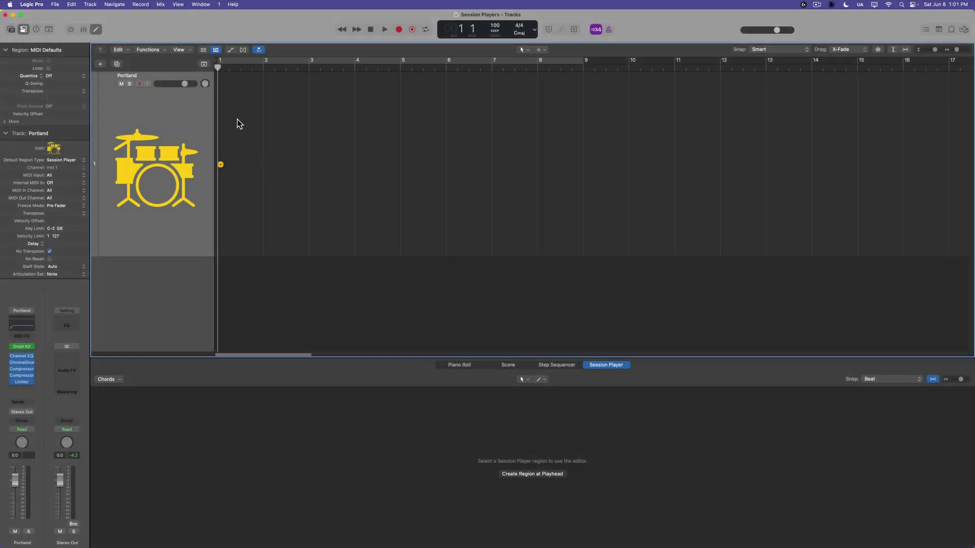
- Add a Session Player region at bar 1 of the Portland track and set the cycle area to span it
click(221, 166)
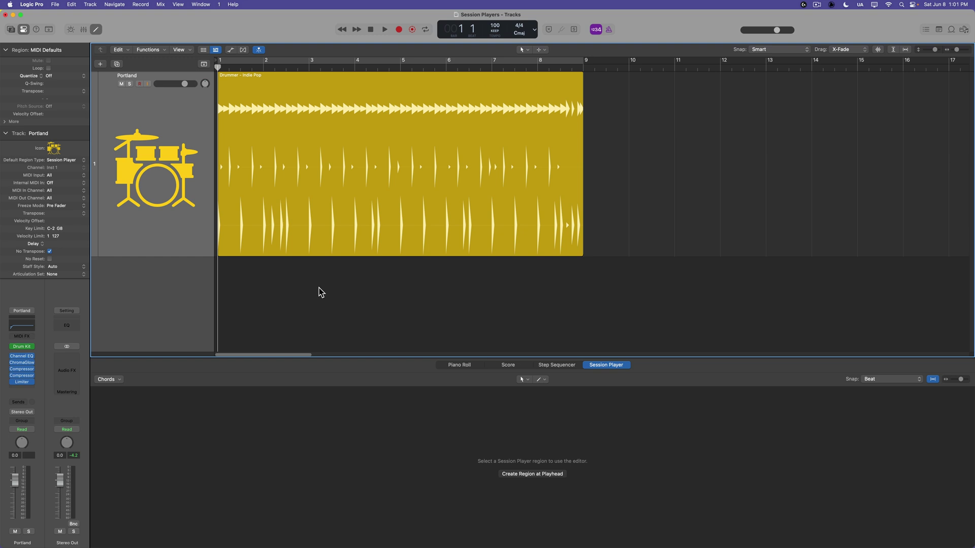
click(246, 146)
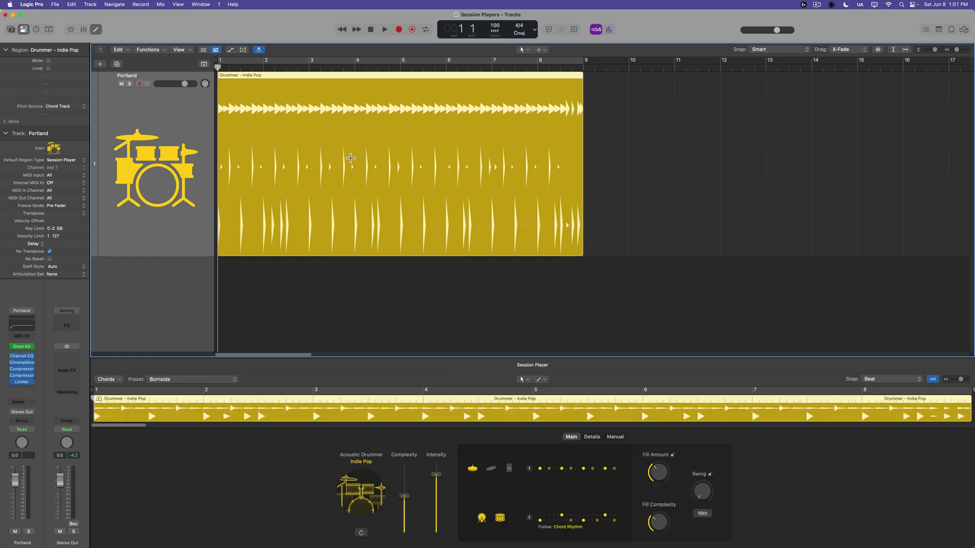
key(c)
key(z)
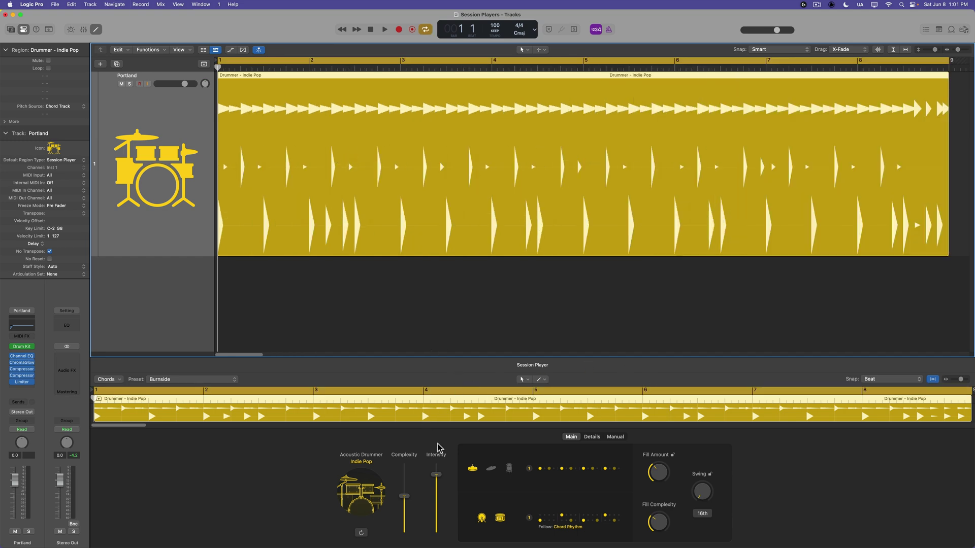
- Hide and show the Session Player editor, then reopen it directly from the drummer region
key(e)
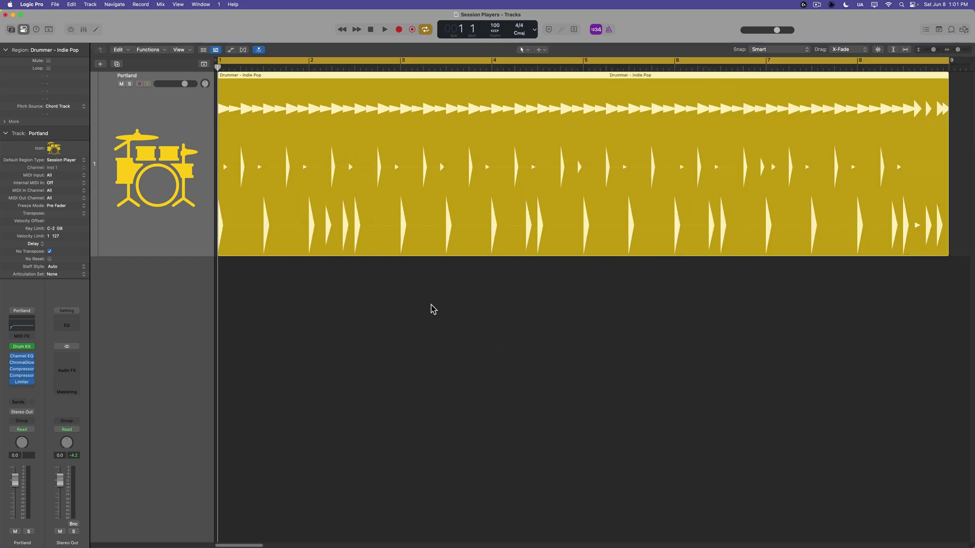
key(e)
key(e)
key(e)
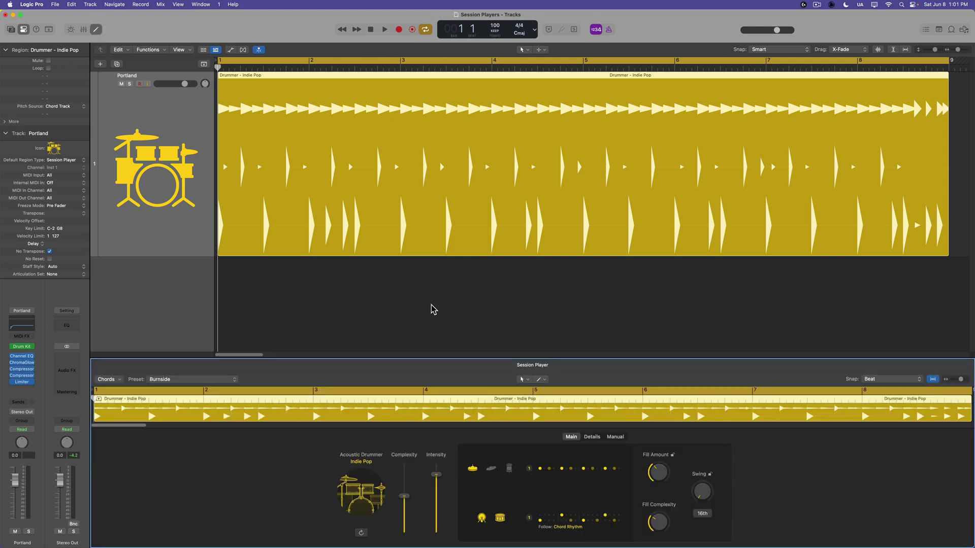
key(e)
click(433, 296)
double_click(410, 180)
- Play the drummer region with its Burnside preset, then stop and return the playhead to bar 1
key(space)
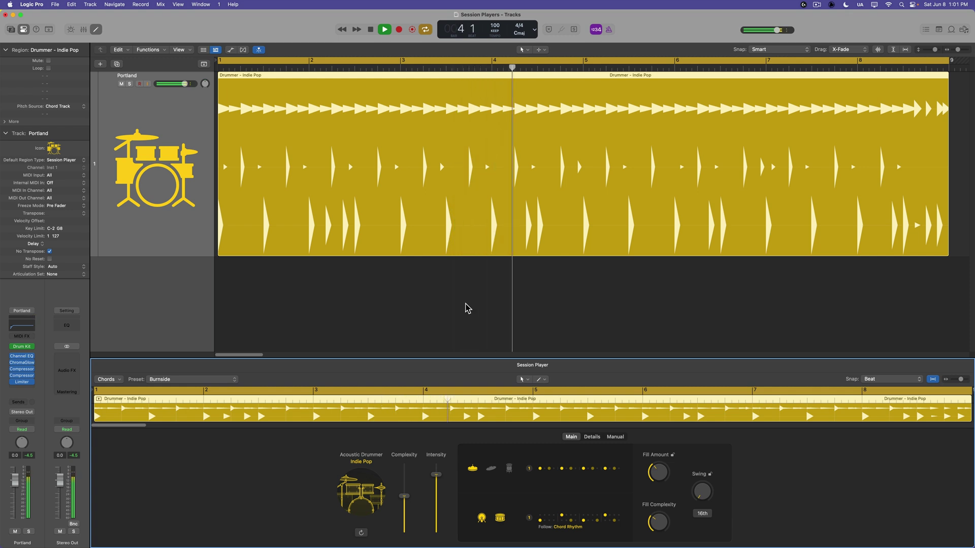
key(space)
key(Return)
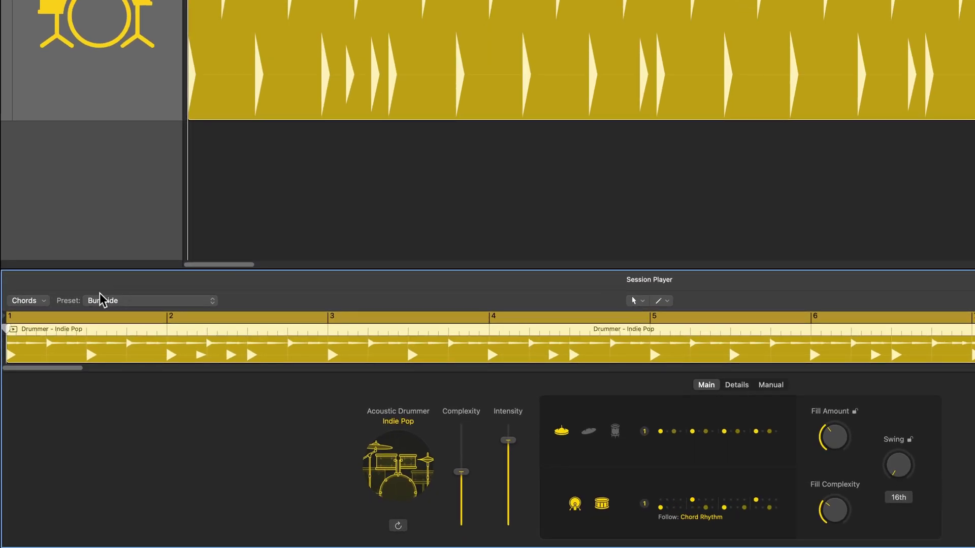
- Load the Fine Grind preset on the drummer region and start playback to audition it
click(142, 303)
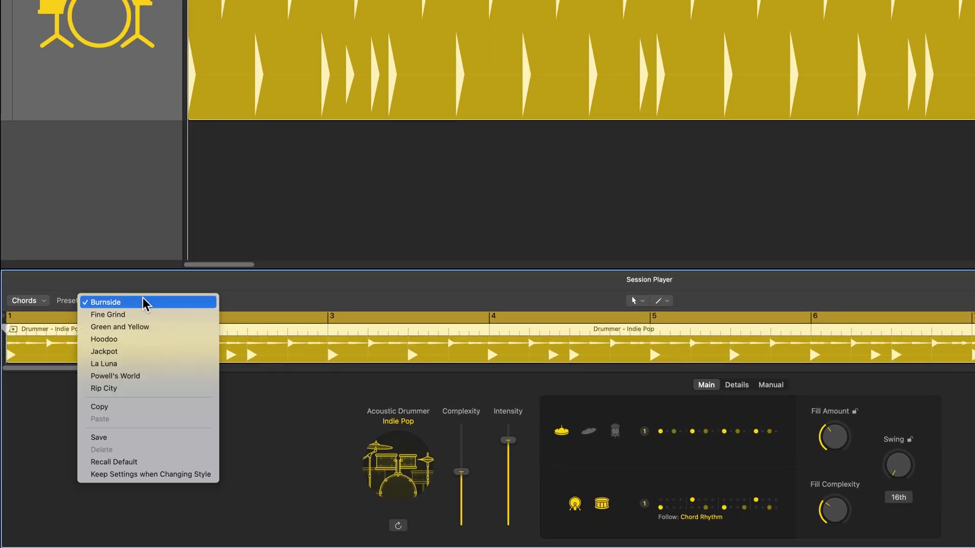
click(172, 315)
key(space)
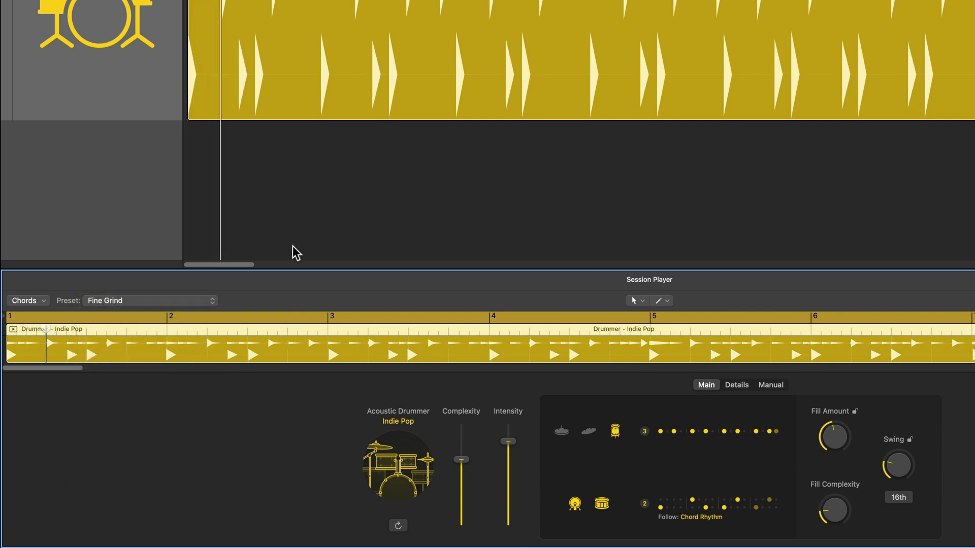
- Switch the drummer region's preset to Green and Yellow while playback continues
click(209, 302)
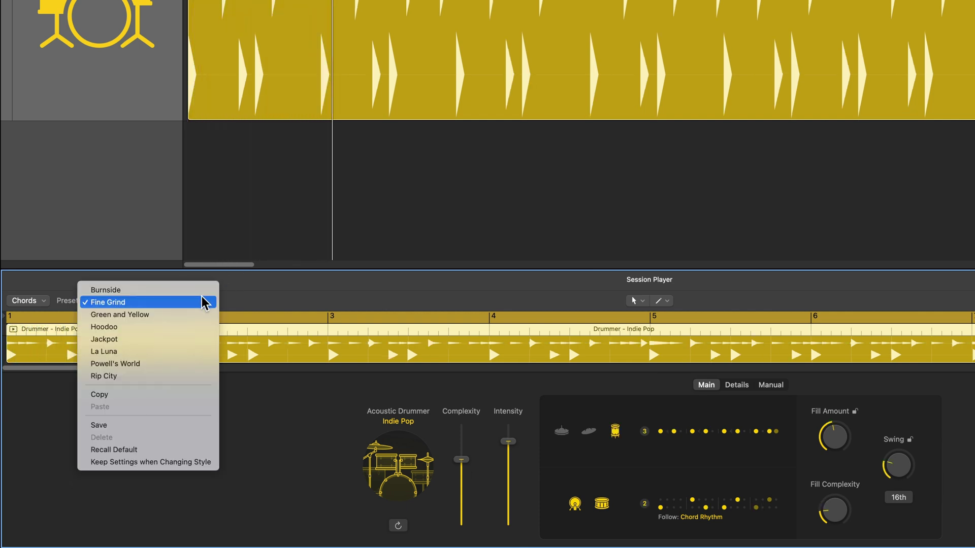
click(293, 224)
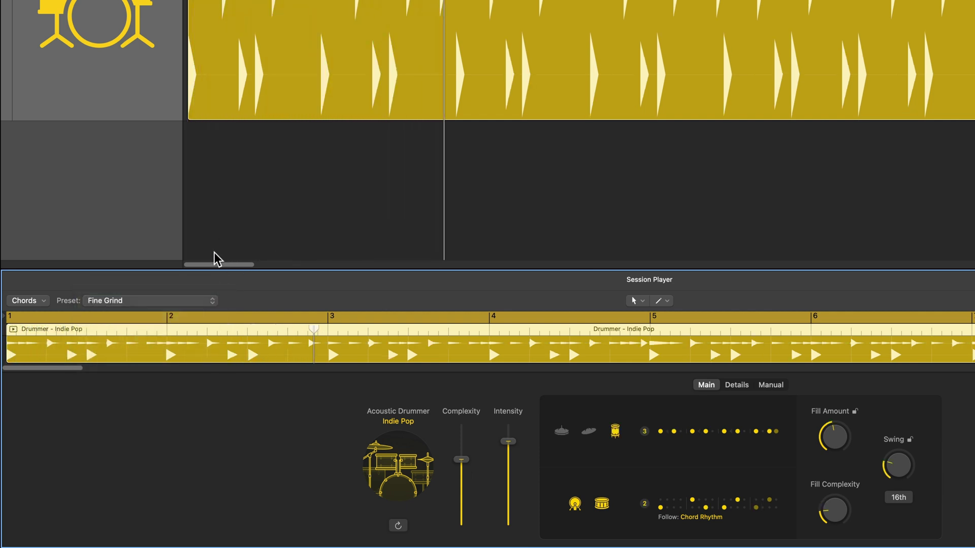
click(209, 302)
click(207, 317)
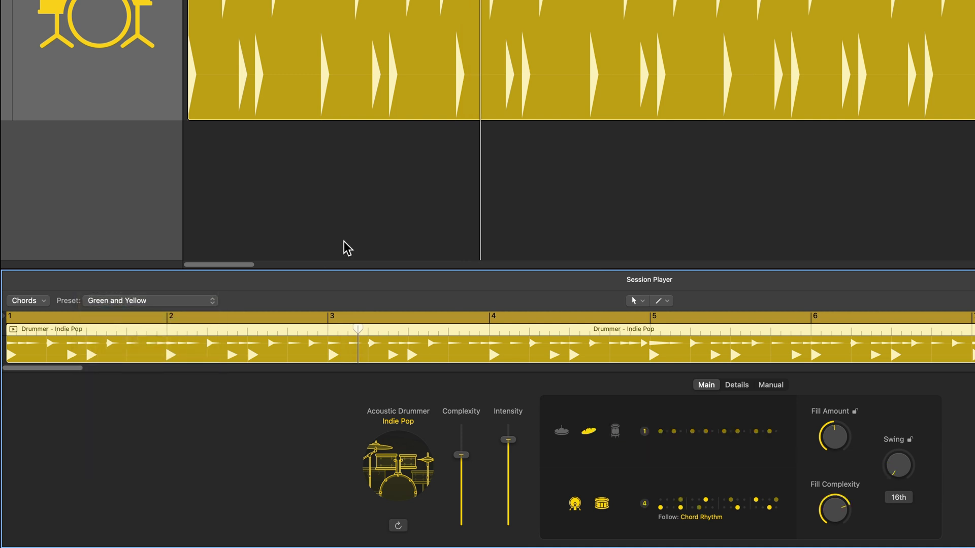
- Switch the drummer region's preset to La Luna to audition it, and return it to Burnside
click(208, 298)
click(257, 342)
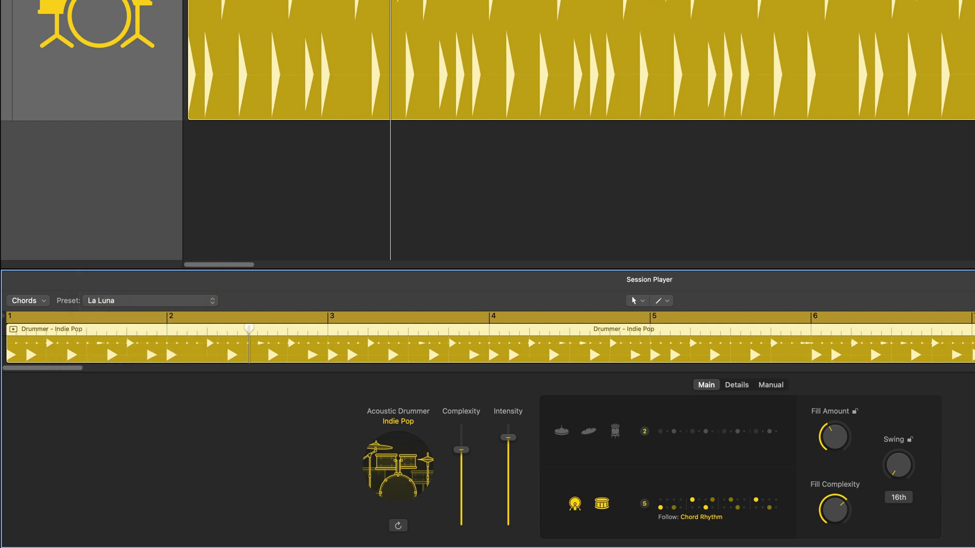
click(208, 302)
click(192, 245)
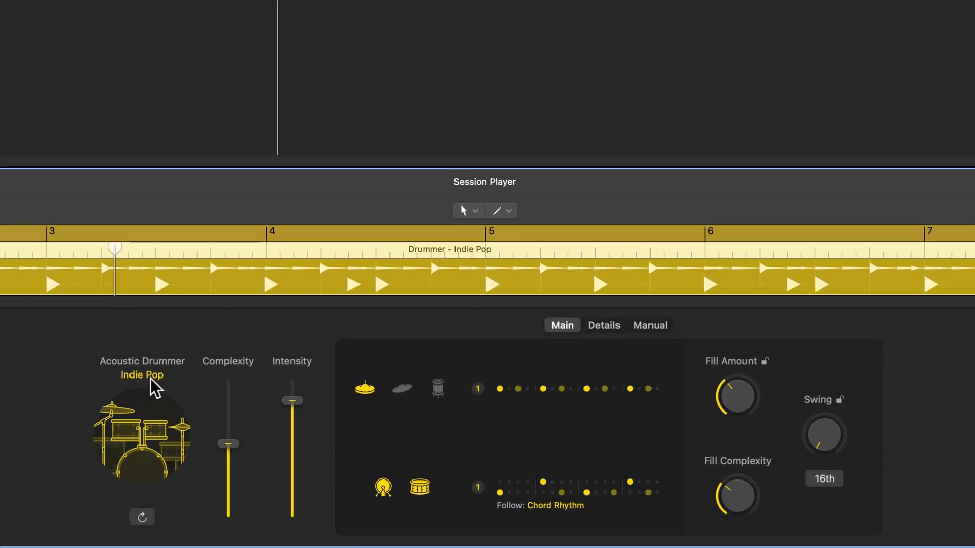
- Open the drummer style list and browse the Acoustic Drummer styles, including the Rock and Songwriter groups
click(151, 379)
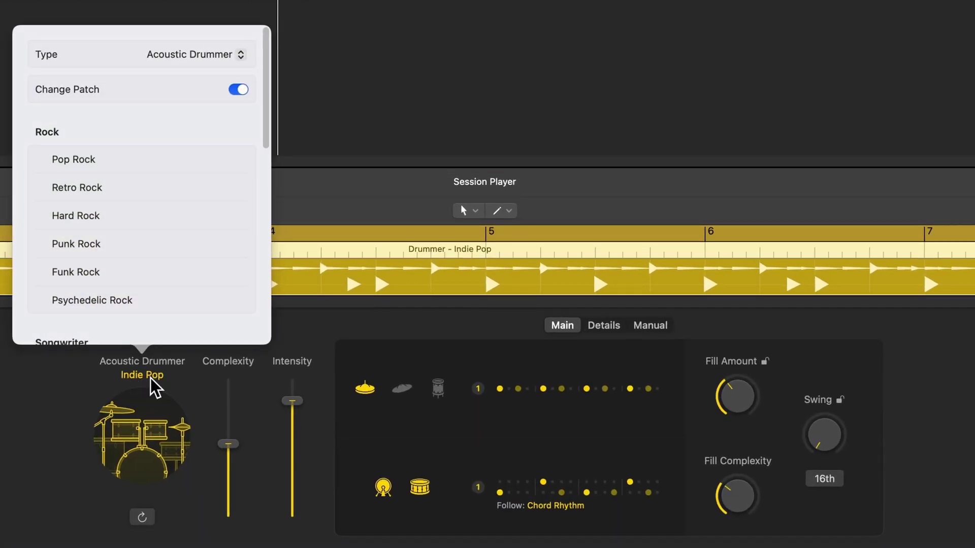
scroll(152, 209, down, 3)
scroll(151, 216, down, 2)
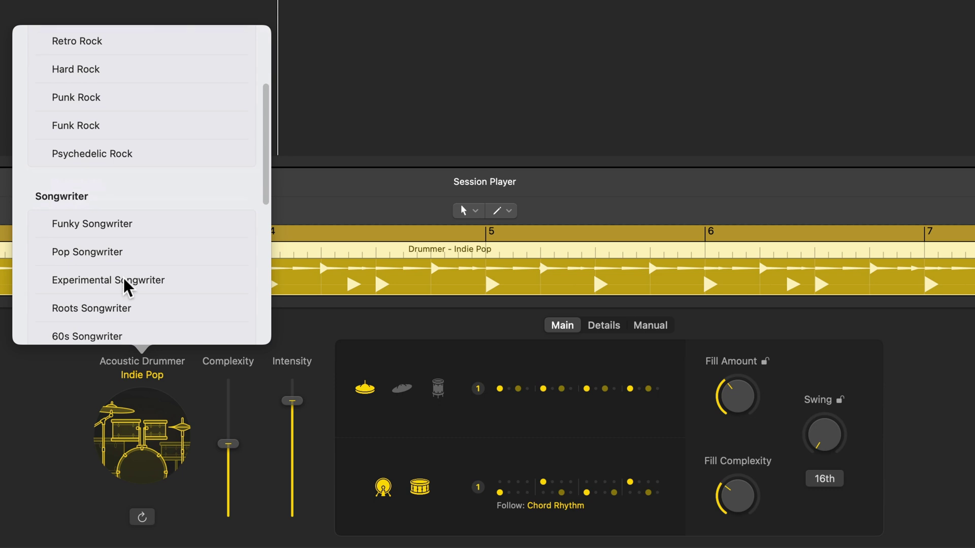
scroll(126, 282, down, 4)
scroll(126, 285, up, 6)
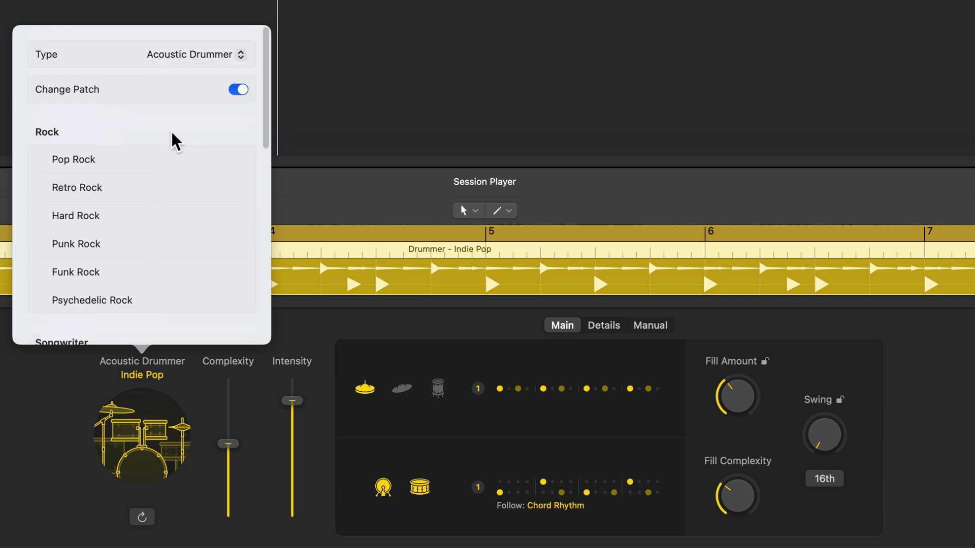
- Check the styles offered for the Electronic Drummer, Percussionist and Bass Player types, and return the type to Acoustic Drummer
click(210, 54)
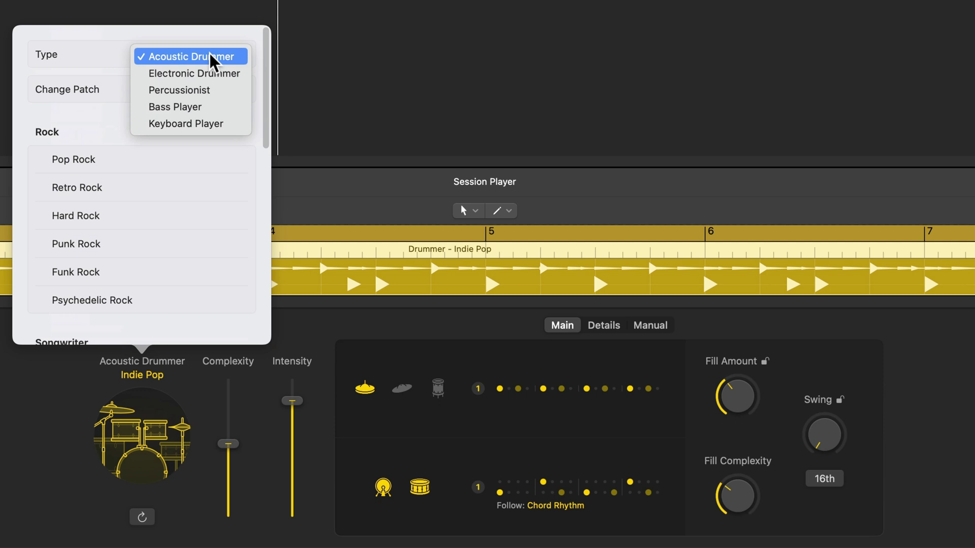
click(236, 76)
click(212, 60)
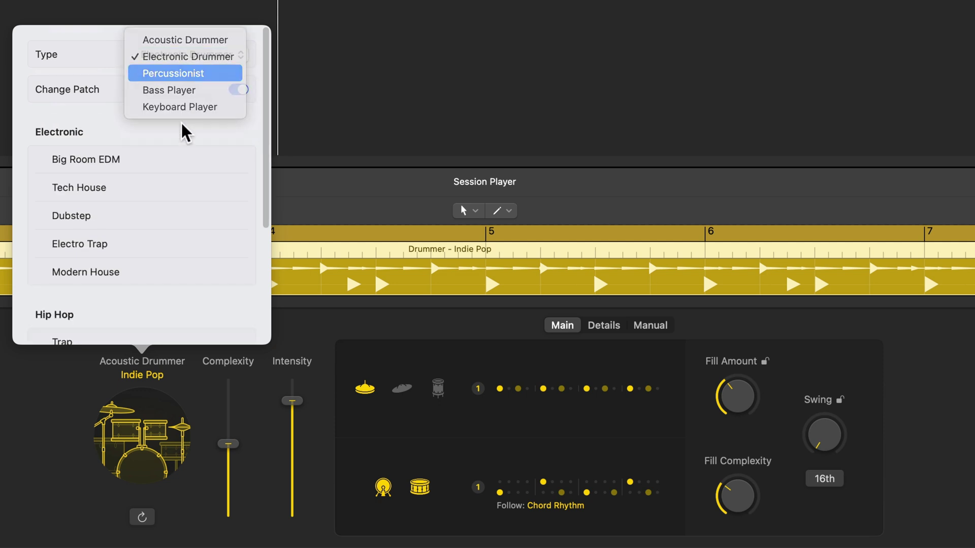
click(192, 57)
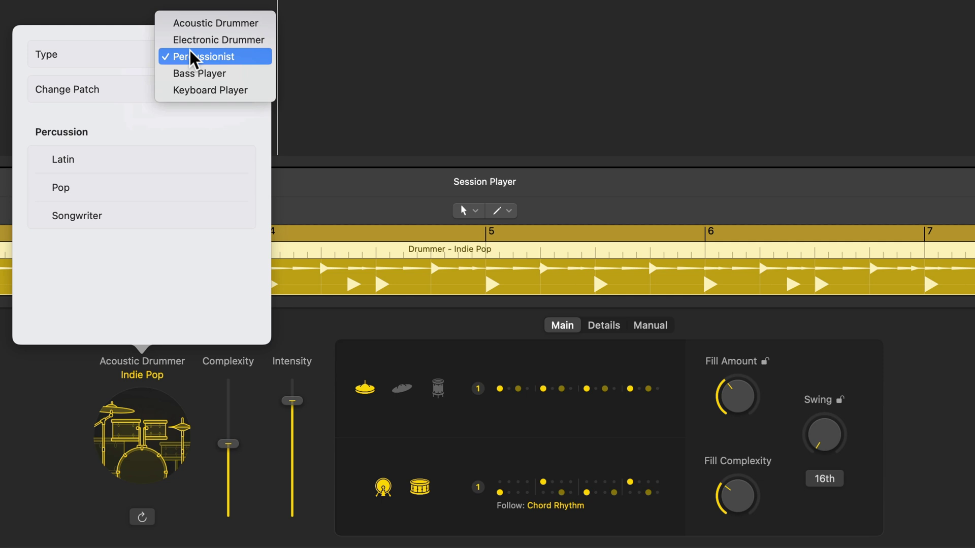
click(244, 76)
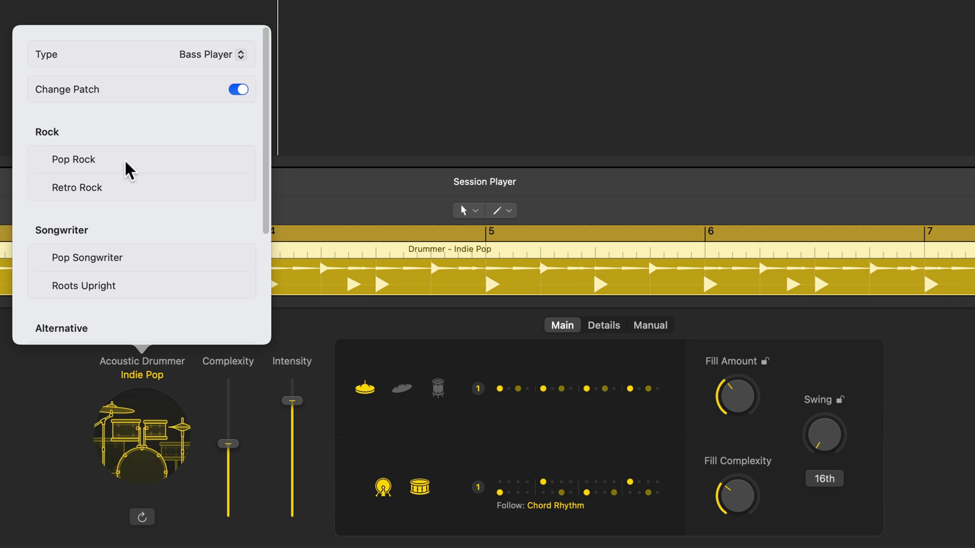
click(210, 55)
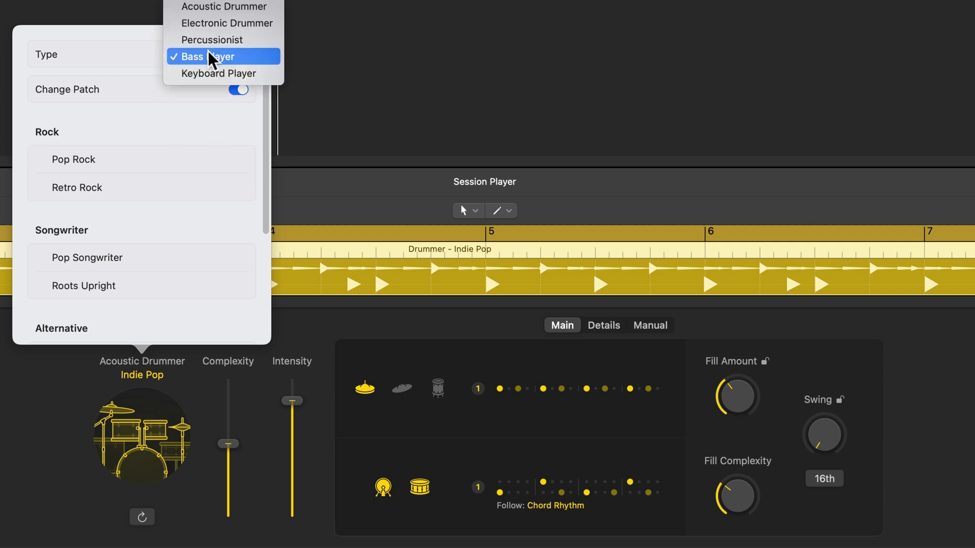
click(218, 7)
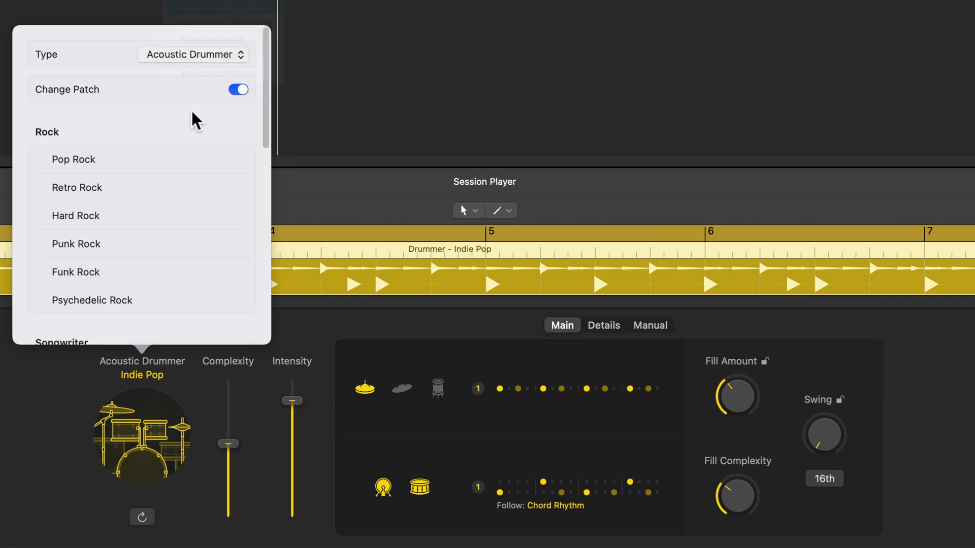
- Turn off Change Patch so that selecting another drummer style keeps the track's current patch
click(239, 91)
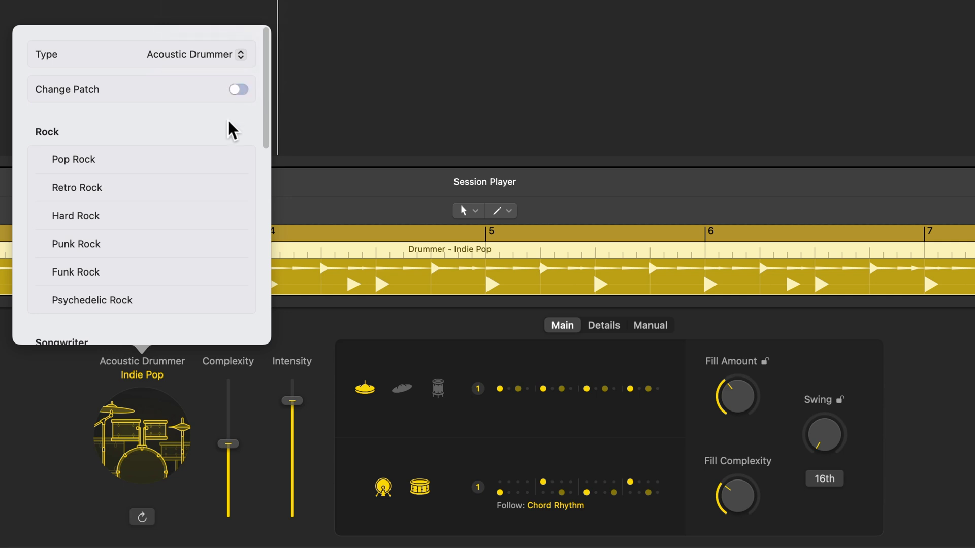
click(237, 90)
click(238, 90)
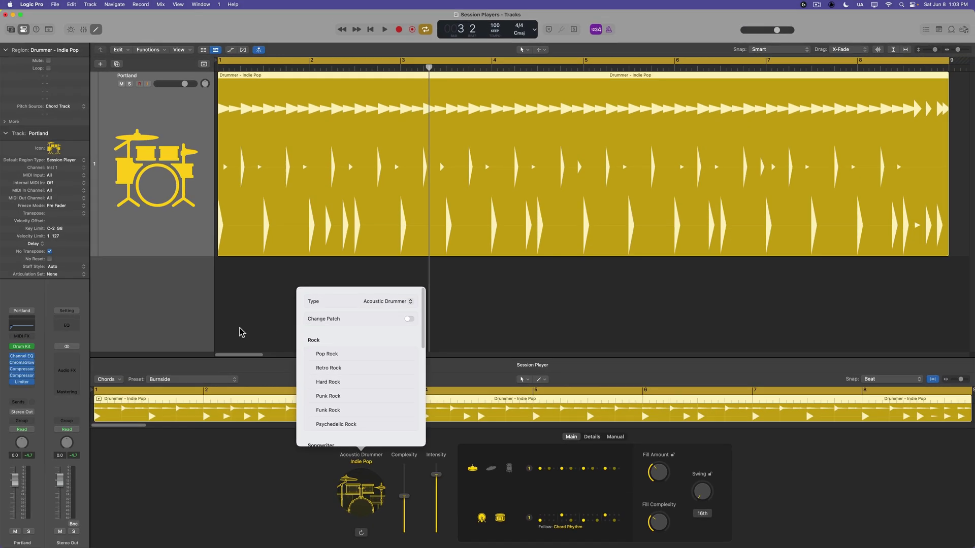
- Swap the Portland kit's kick drum for the Bluebird kick in Drum Kit Designer, and close the plug-in
click(22, 347)
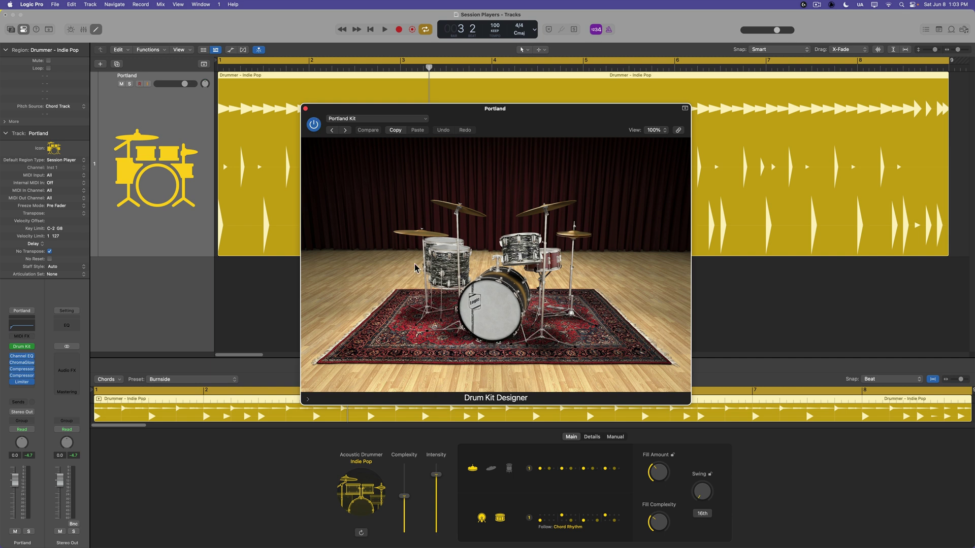
click(485, 312)
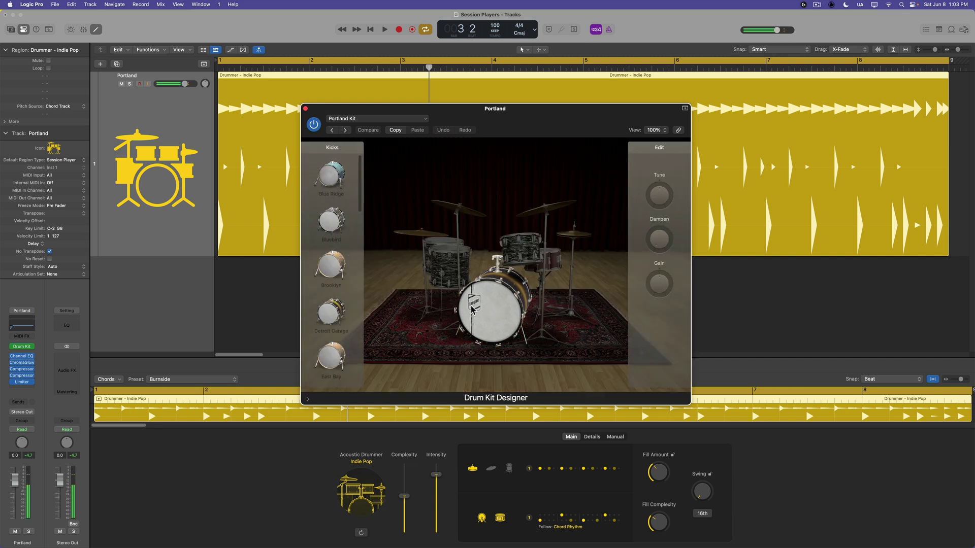
click(335, 227)
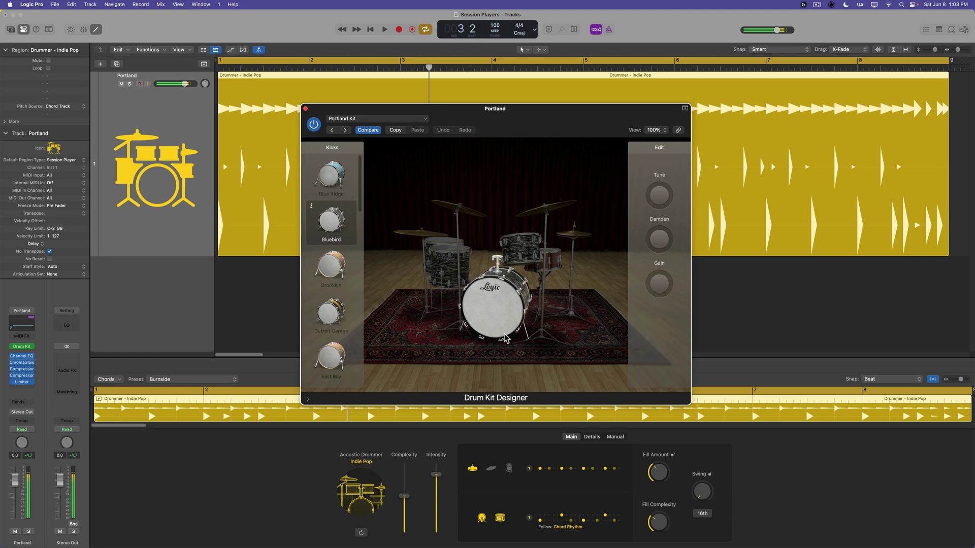
click(306, 109)
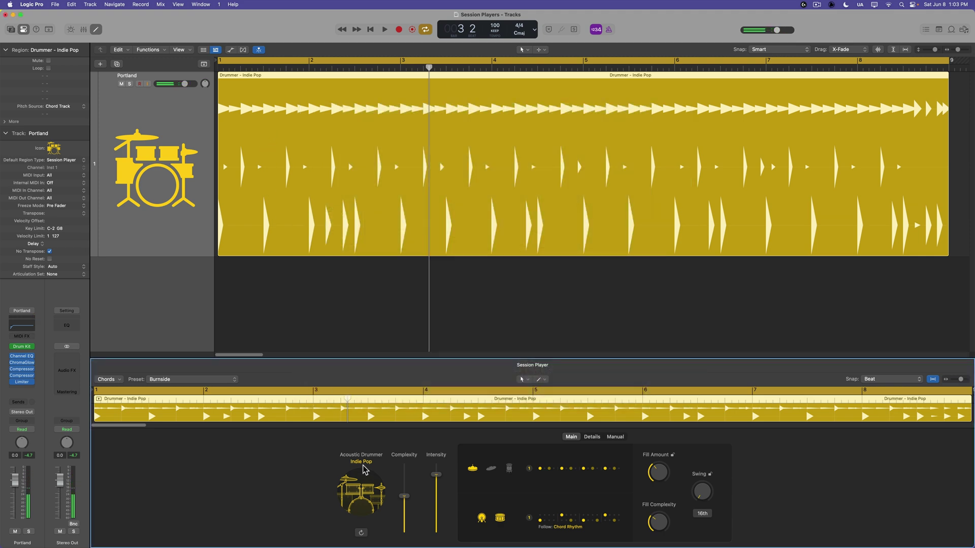
- Change the drummer's style to Pop Rock and check the kit's kick drum in Drum Kit Designer
click(362, 462)
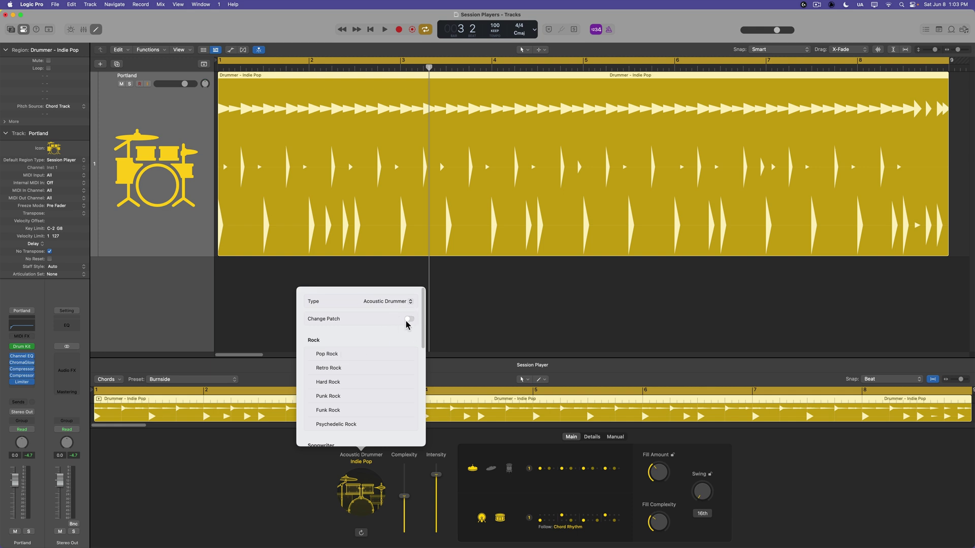
click(347, 355)
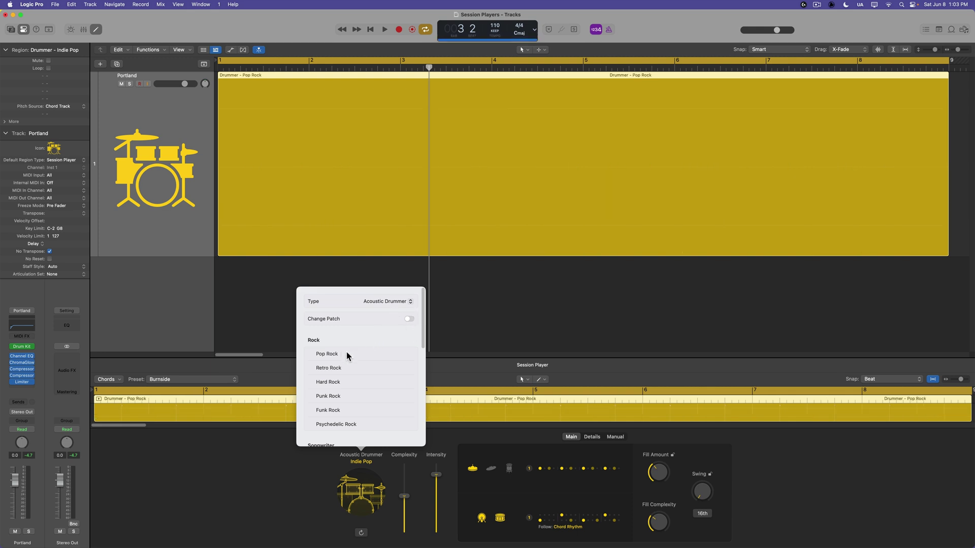
click(23, 348)
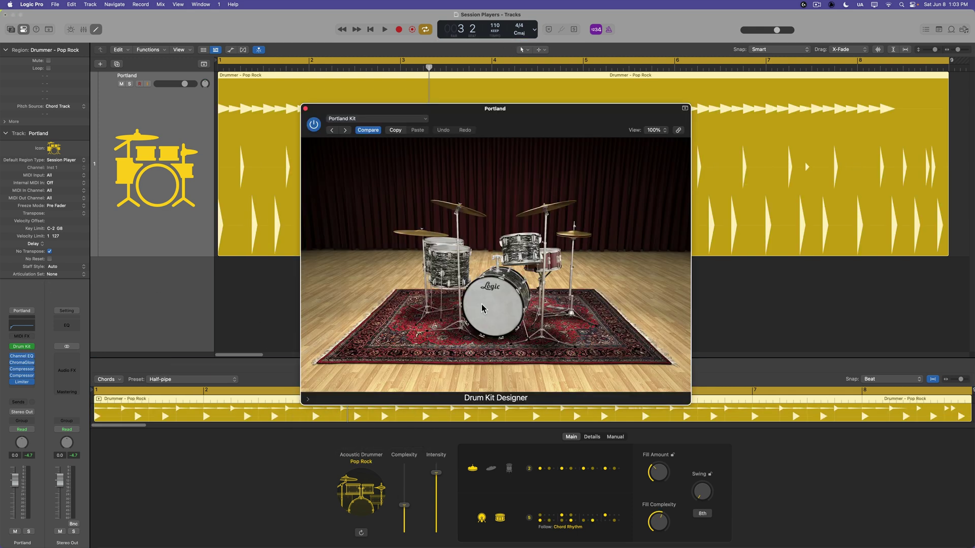
click(503, 323)
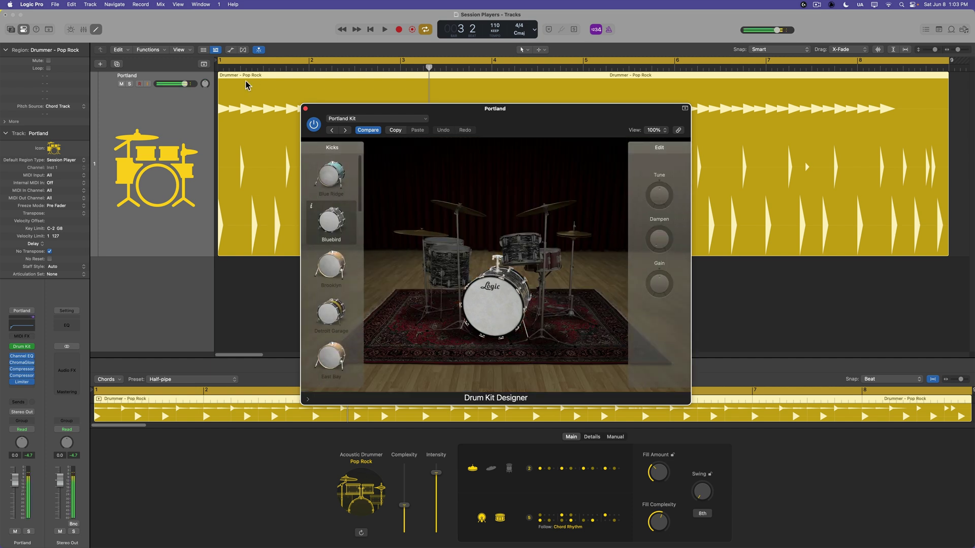
click(305, 110)
- Turn on Change Patch and change the drummer's style to Hard Rock
click(361, 462)
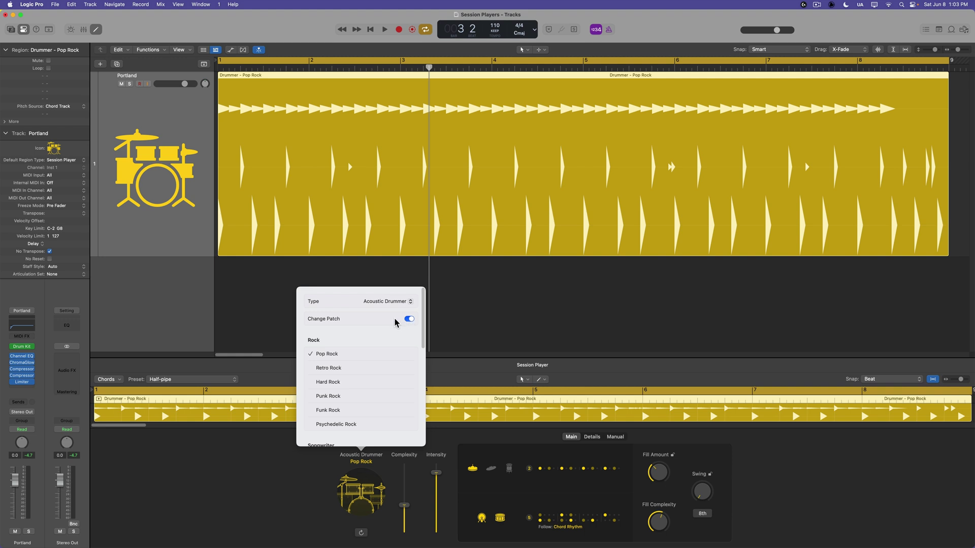
scroll(375, 396, down, 2)
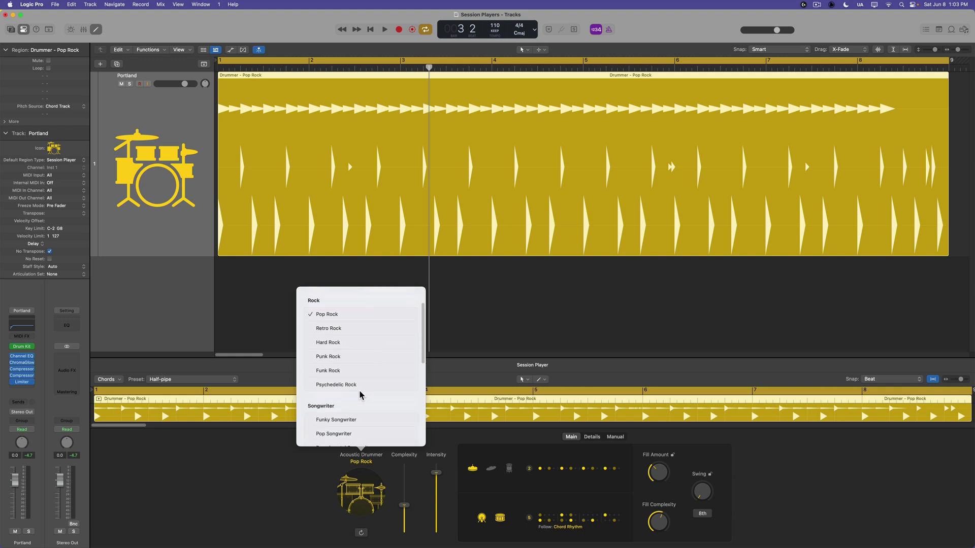
click(339, 343)
- Inspect the Heavy kit in Drum Kit Designer, audition its kick drum, and close the plug-in
click(27, 361)
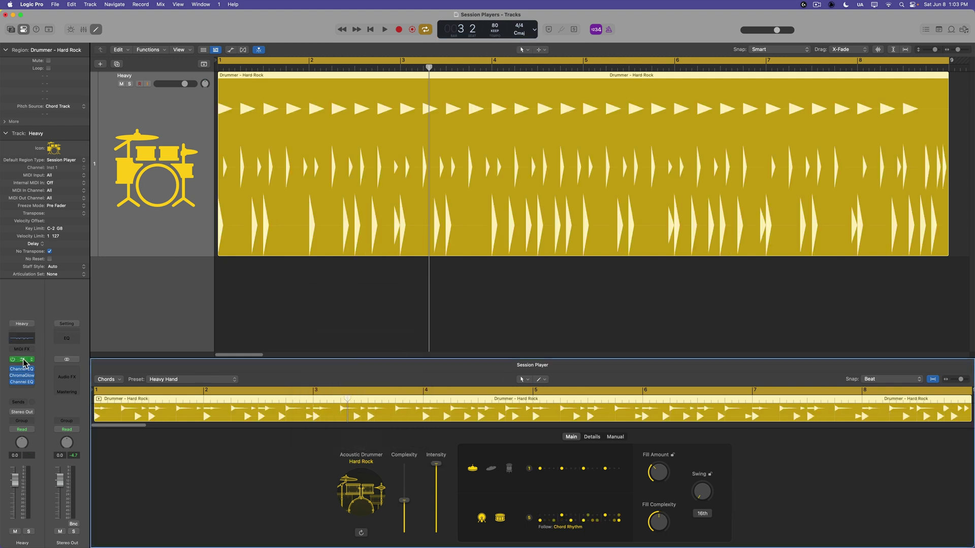
click(27, 361)
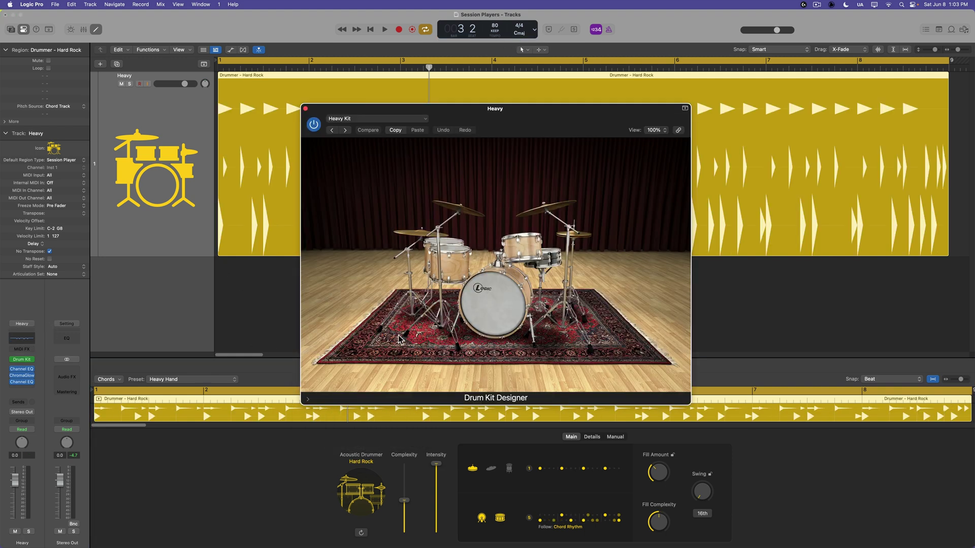
click(505, 304)
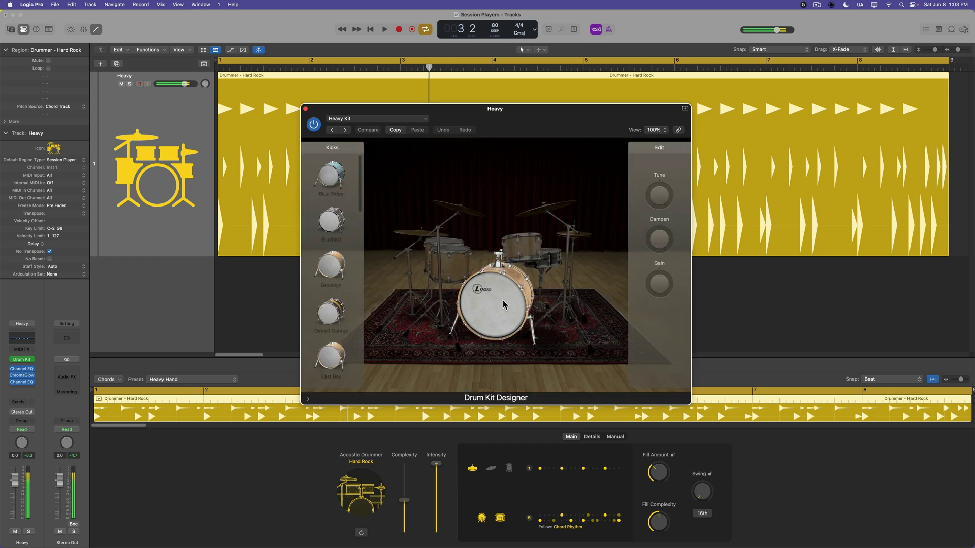
click(305, 108)
- Change the drummer's style to Indie Pop from the Alternative group, with Change Patch on, and close the style list
click(364, 460)
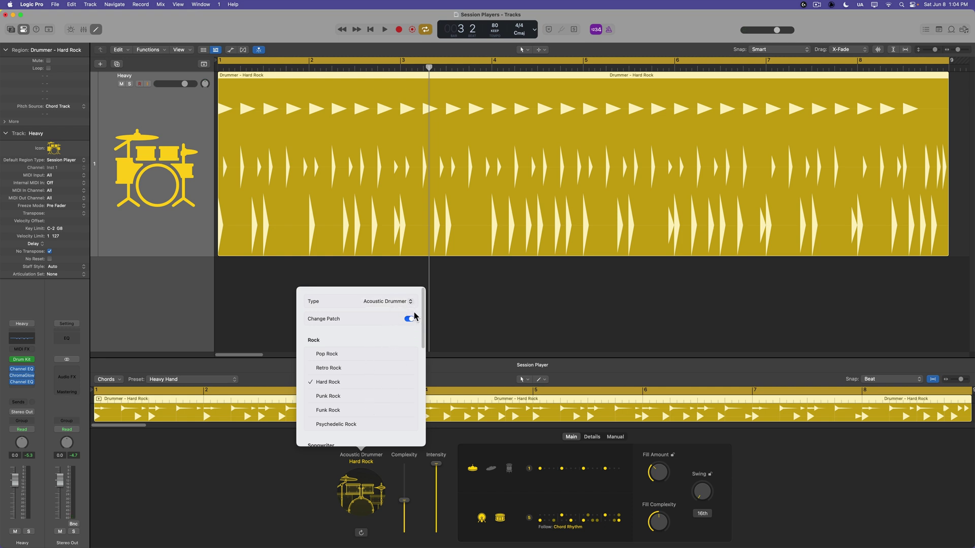
scroll(369, 373, down, 5)
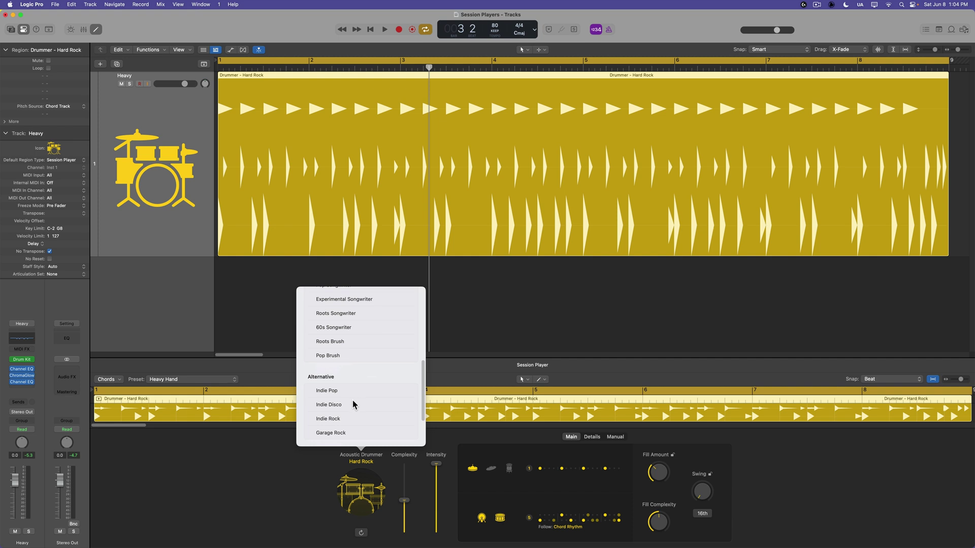
click(349, 390)
click(280, 476)
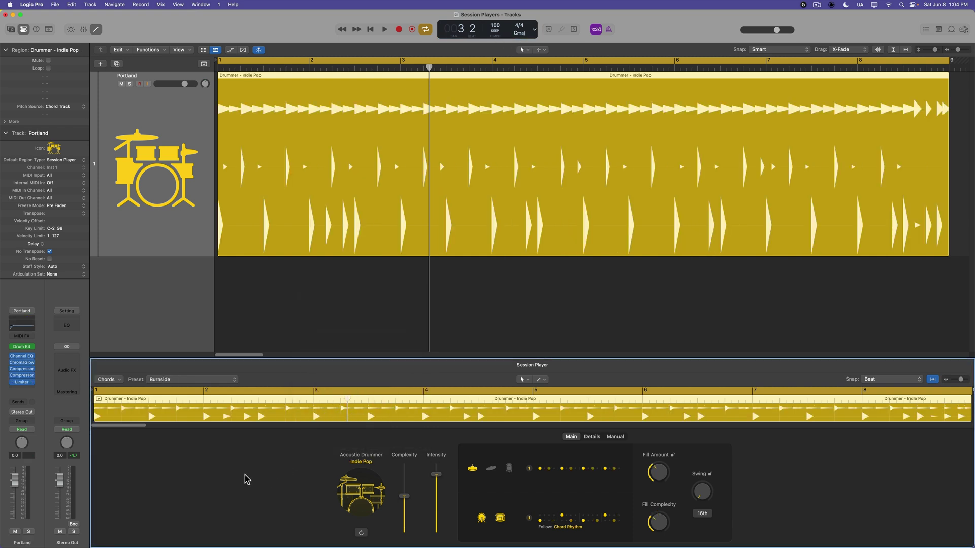
- Lower the drummer's Intensity to near its minimum and raise Complexity to its maximum
key(space)
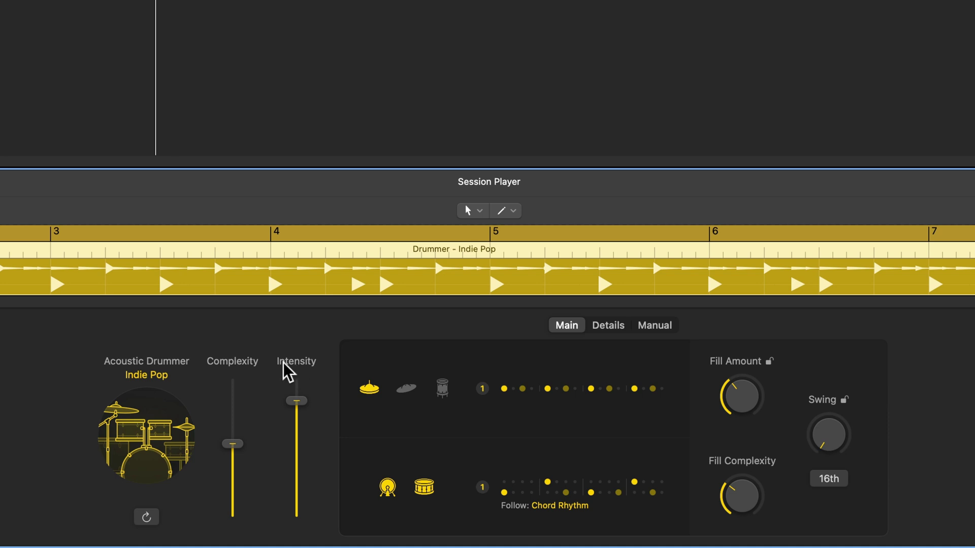
drag(299, 406, 320, 501)
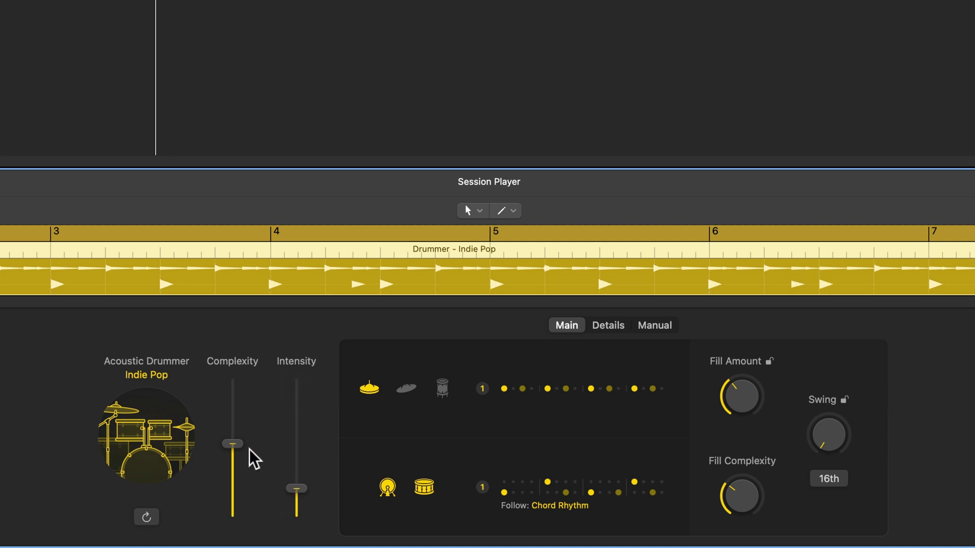
drag(252, 457, 252, 356)
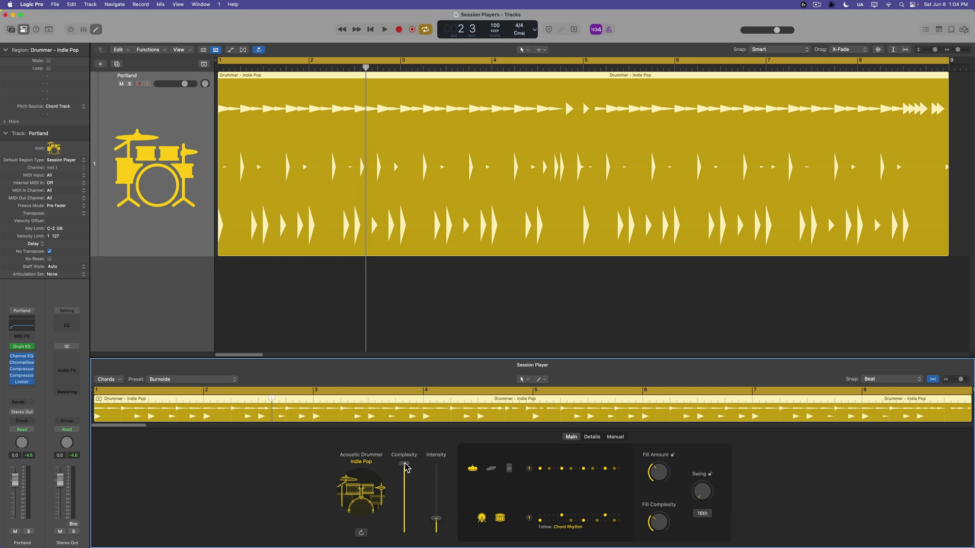
- Lower the drummer's Complexity to near its minimum, and play the region briefly to audition it
drag(404, 465, 405, 522)
key(space)
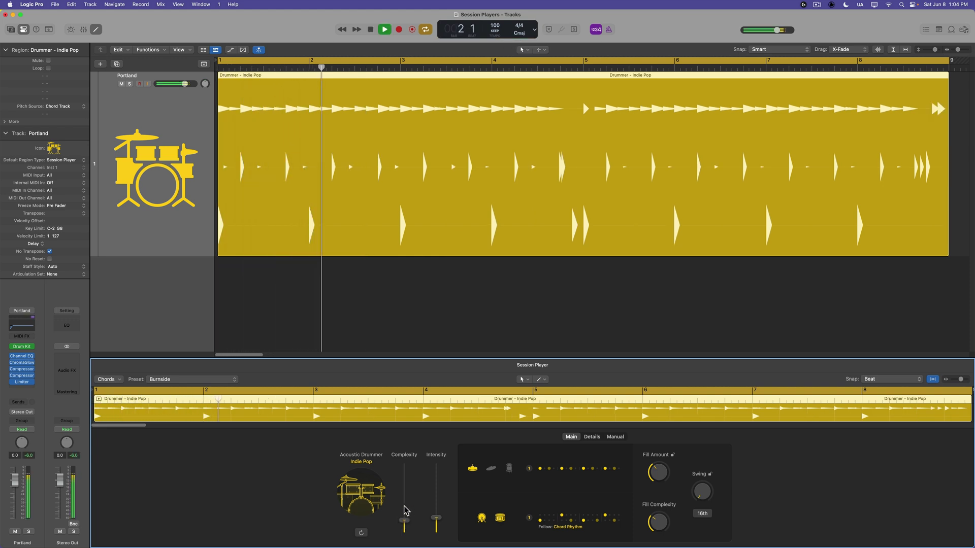
key(space)
- Raise the drummer's Intensity to its maximum and start playback to audition the region
drag(436, 518, 436, 463)
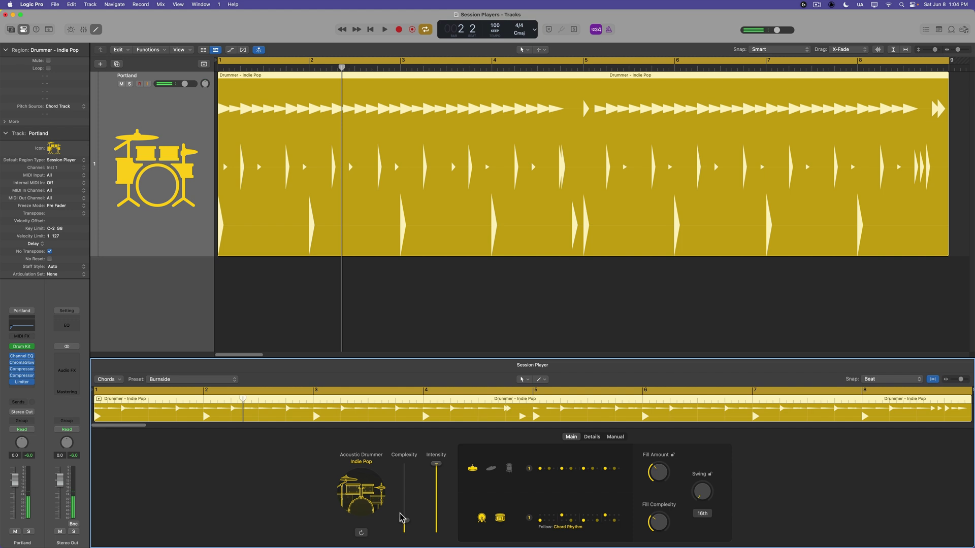
key(space)
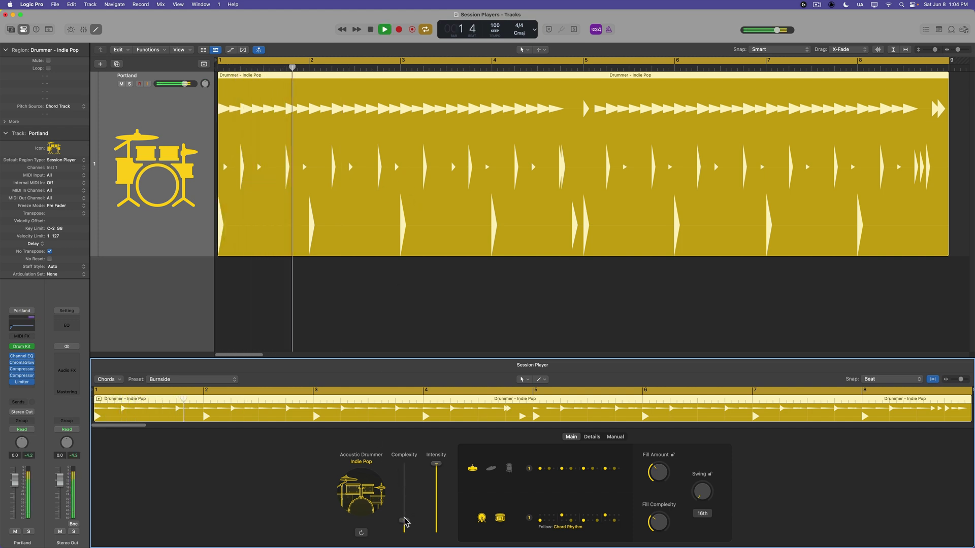
- Stop playback and raise the drummer's Complexity to slightly below the middle of its range
key(space)
drag(405, 522, 419, 505)
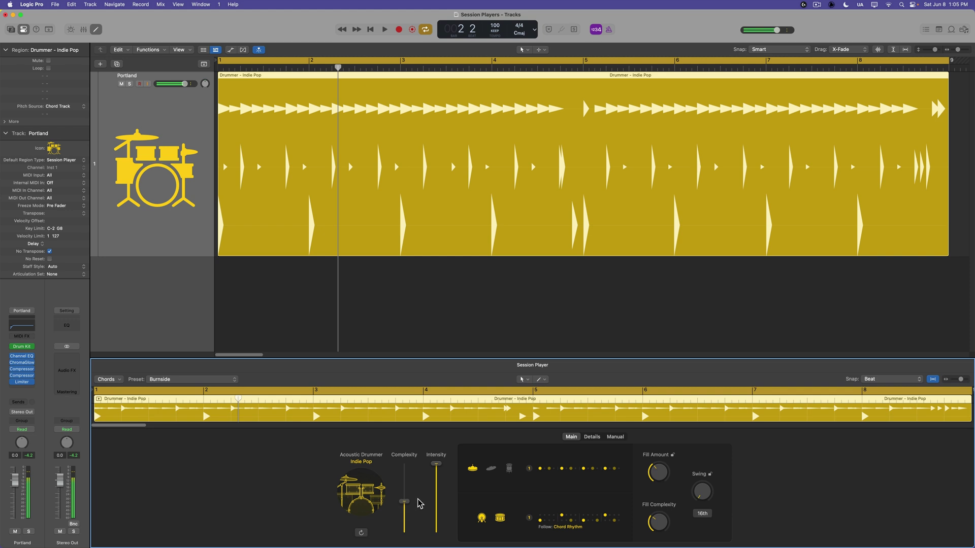
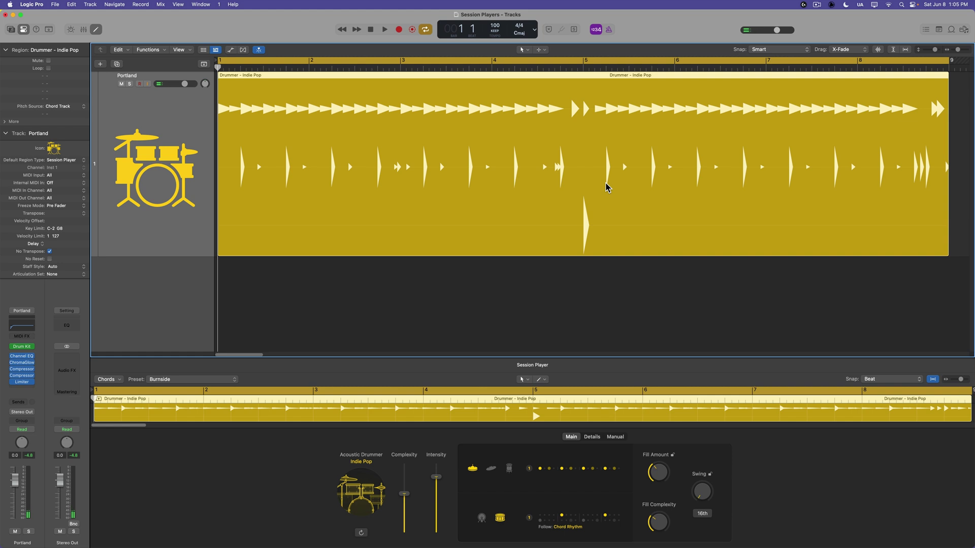
- Turn the kick drum on and the snare off for the drummer, and play the region briefly to audition it
click(482, 518)
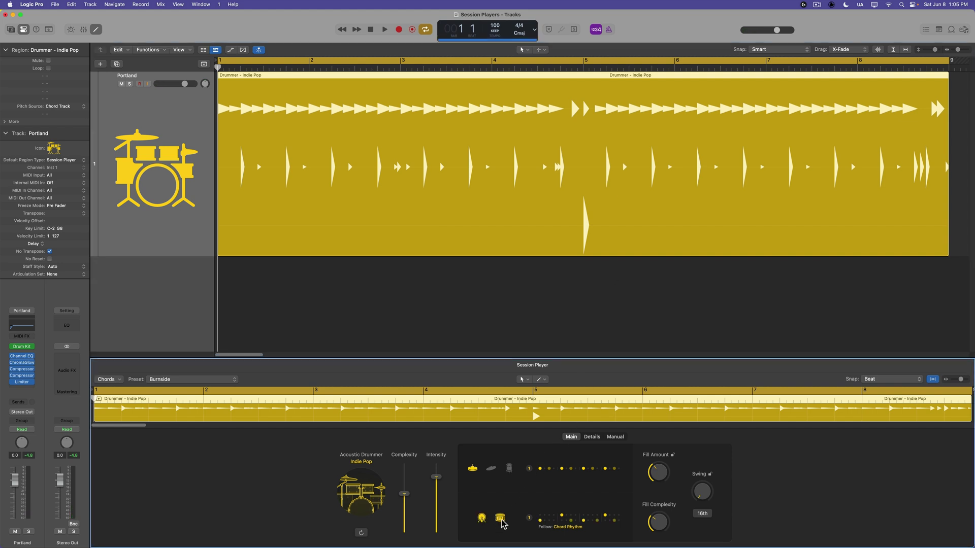
click(500, 518)
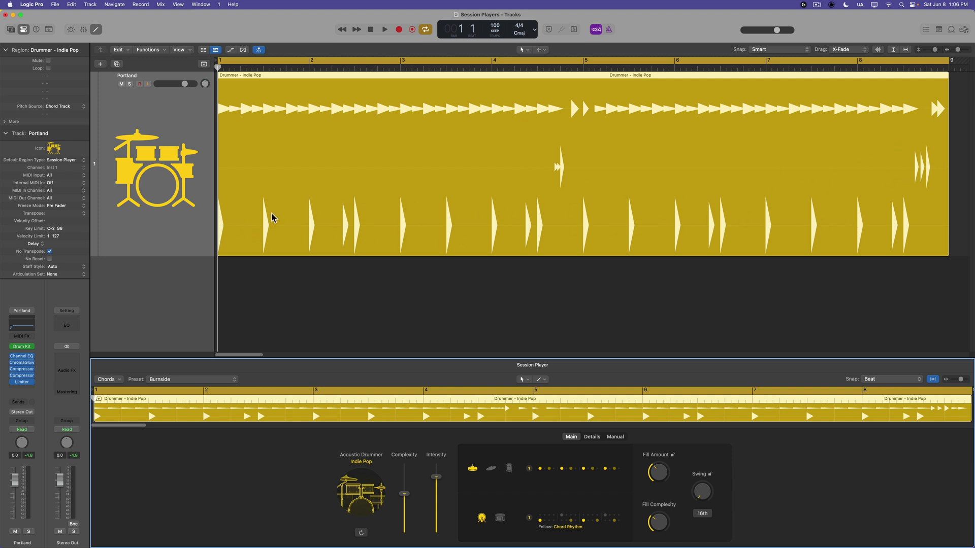
key(space)
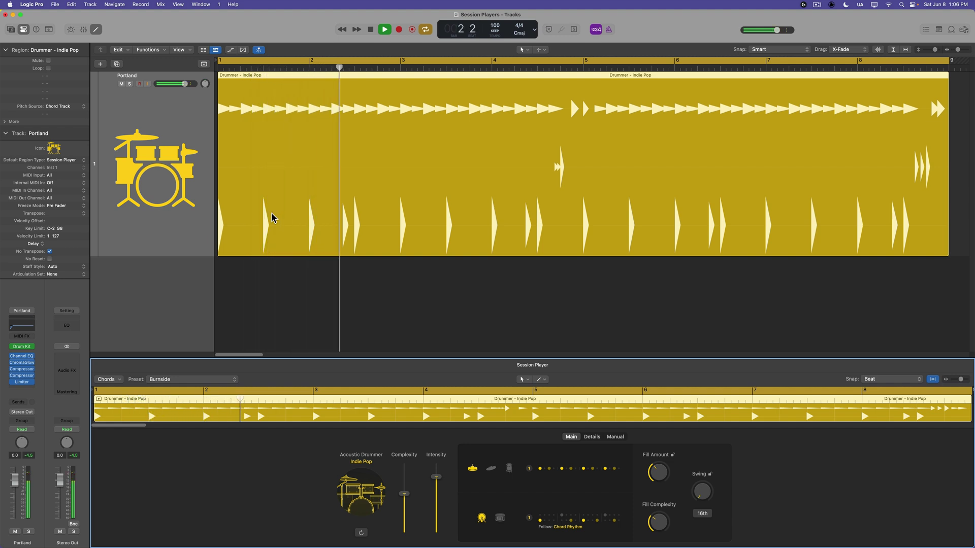
key(space)
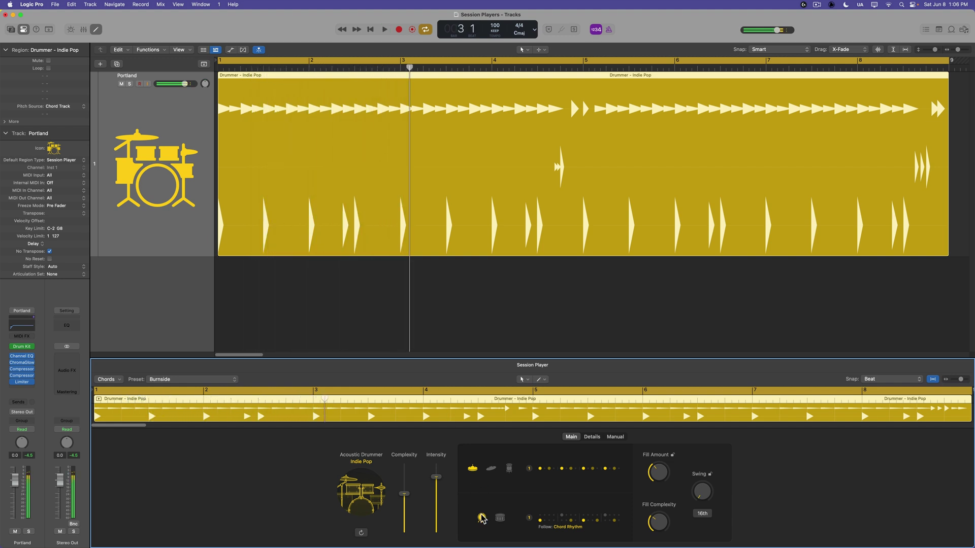
- Audition the region from the start with the kick also off, and turn both the kick and snare back on
click(482, 518)
key(Return)
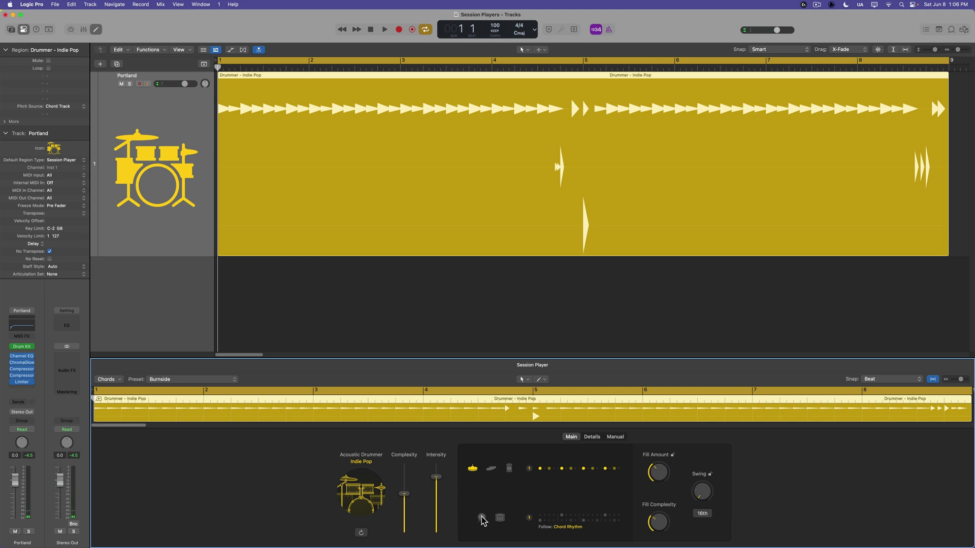
key(space)
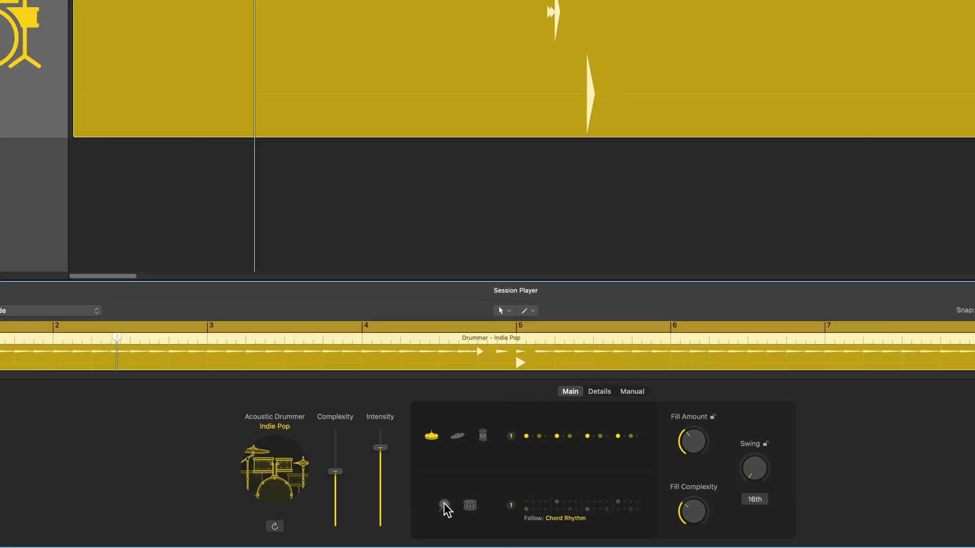
click(444, 505)
click(470, 506)
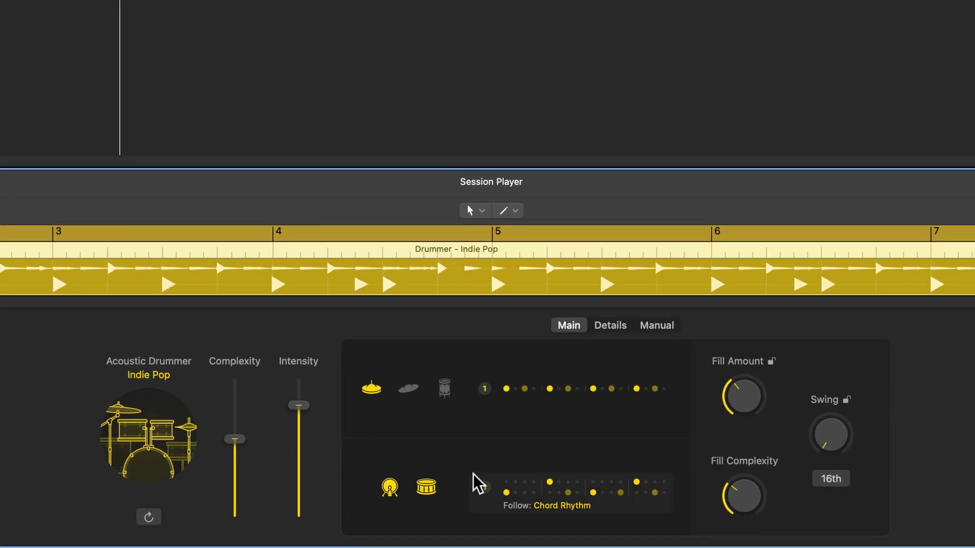
- Audition kick and snare patterns 2, 3, 4, 5 and 6 one after another during playback
click(603, 502)
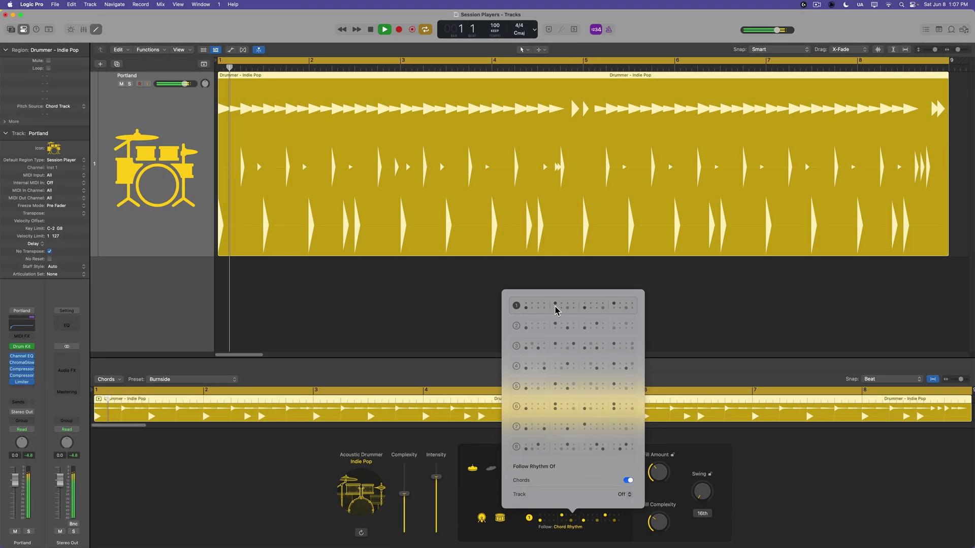
click(553, 328)
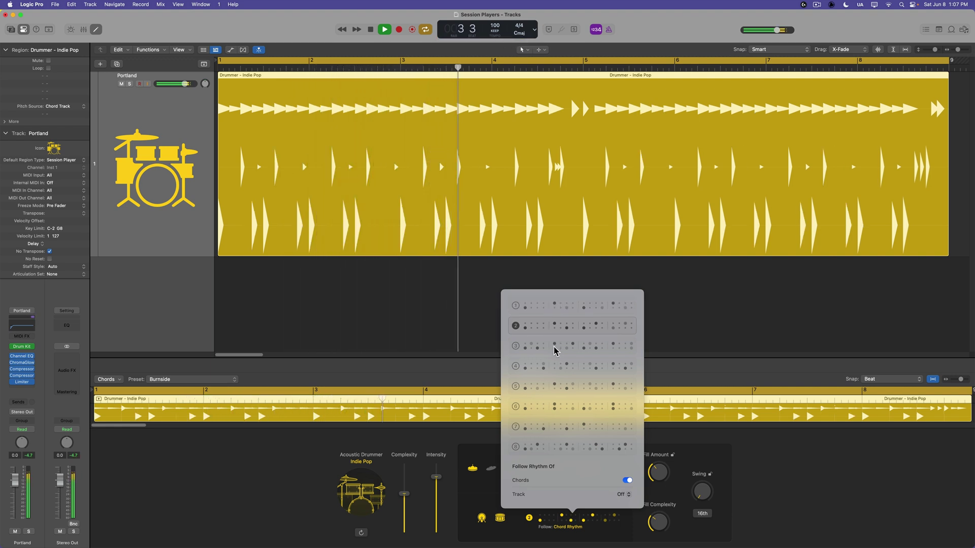
click(554, 350)
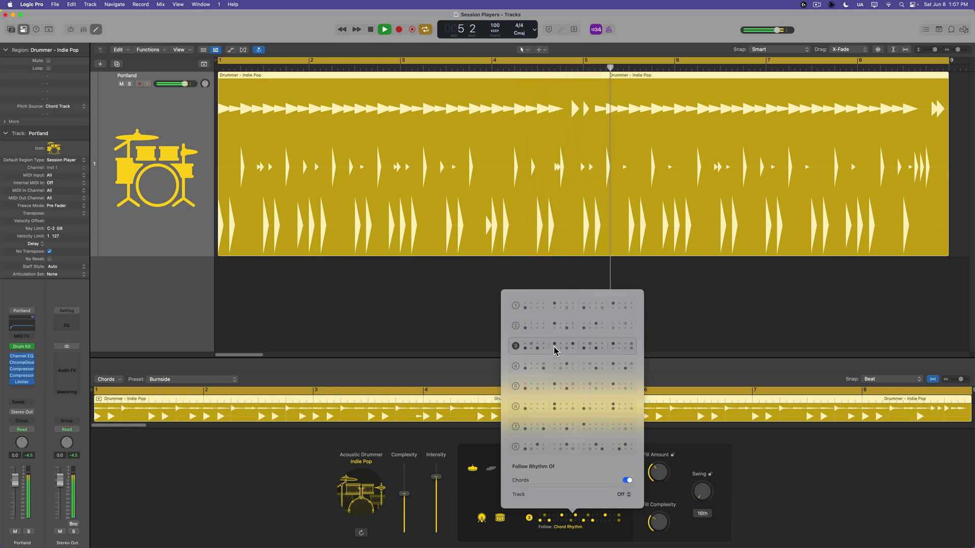
click(554, 370)
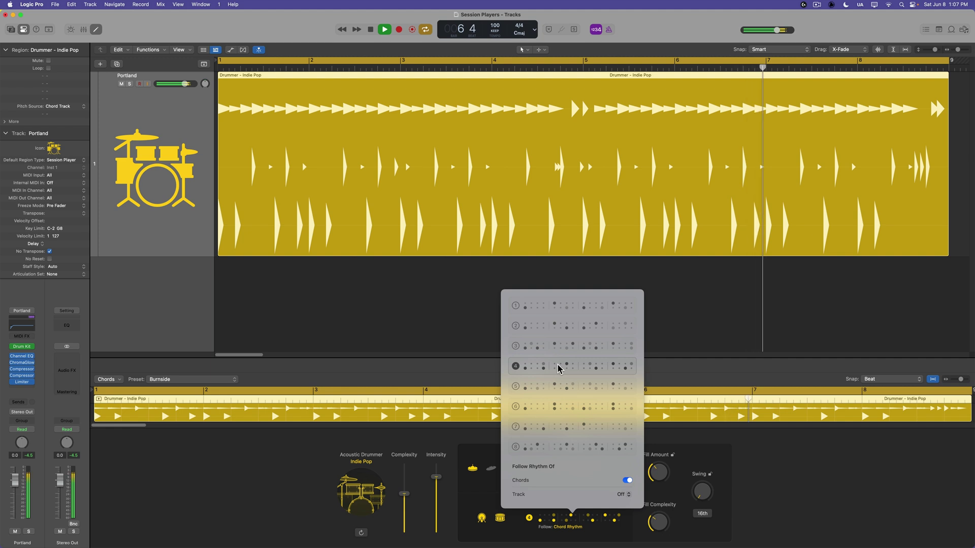
click(555, 388)
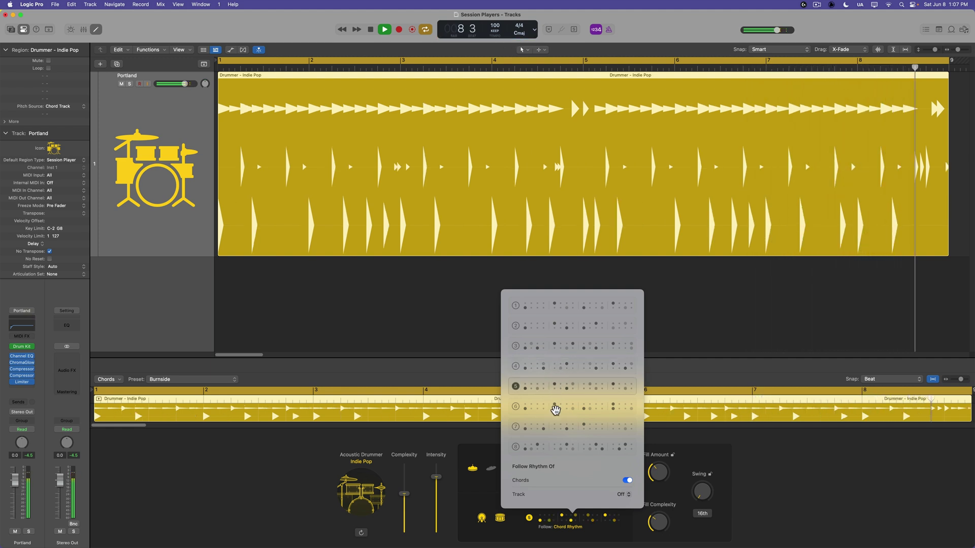
click(562, 408)
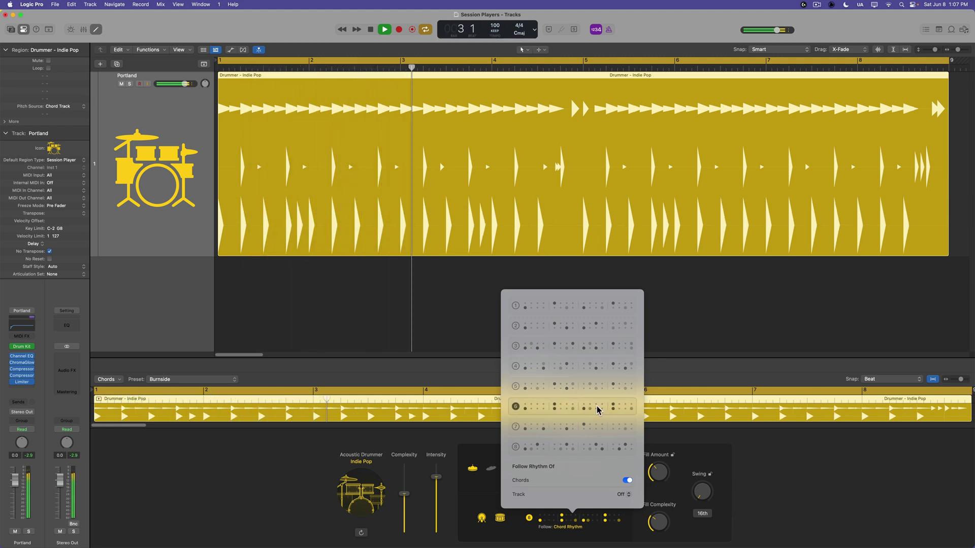
- Audition kick and snare patterns 8 and 4, stop playback, and set the pattern back to 1
click(567, 450)
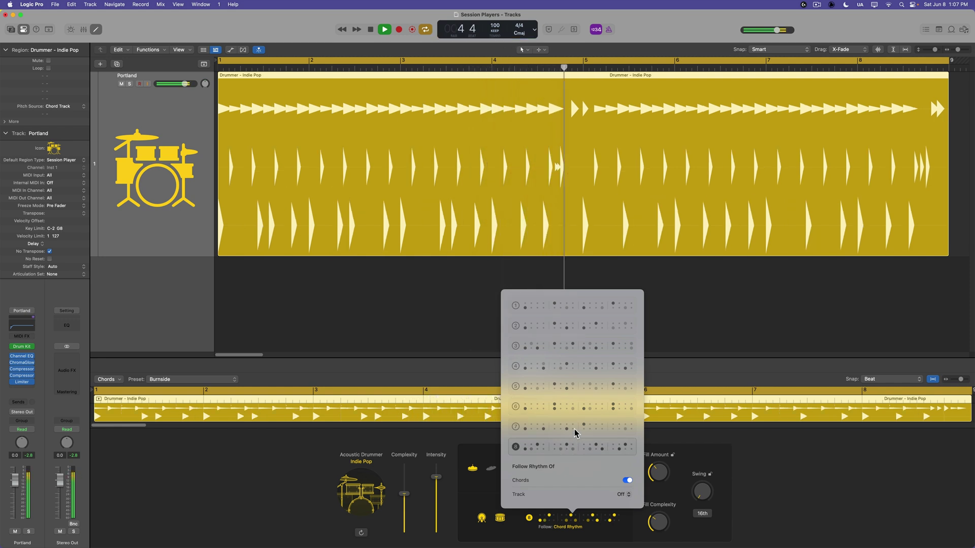
click(559, 366)
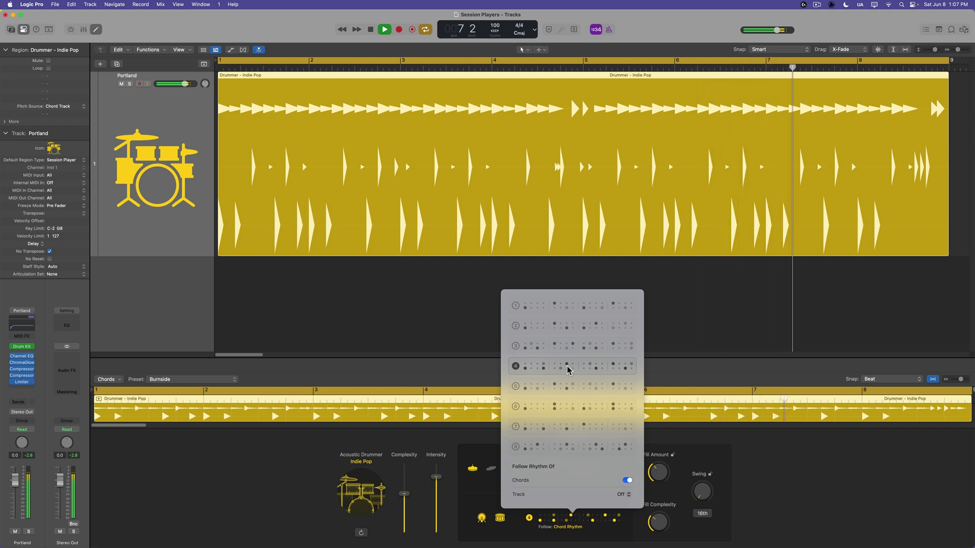
key(space)
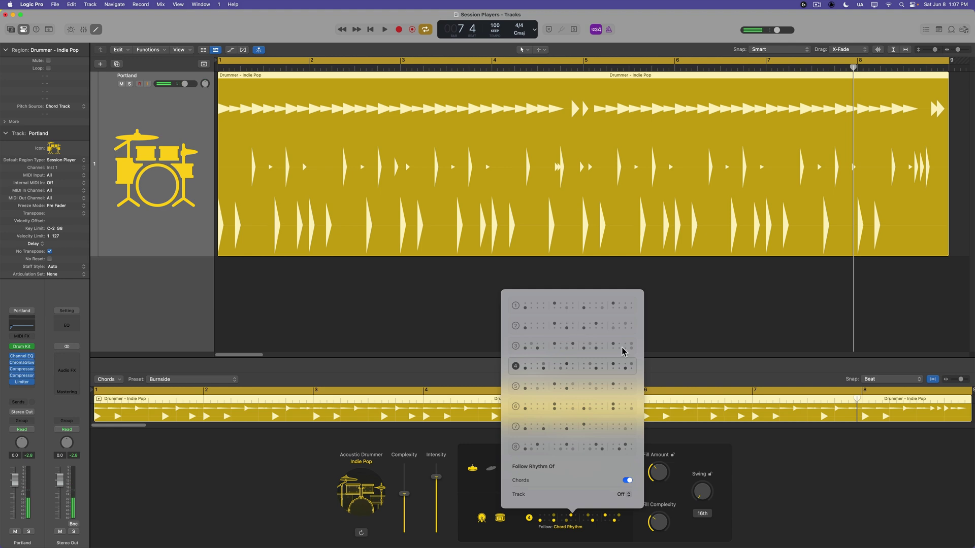
click(581, 308)
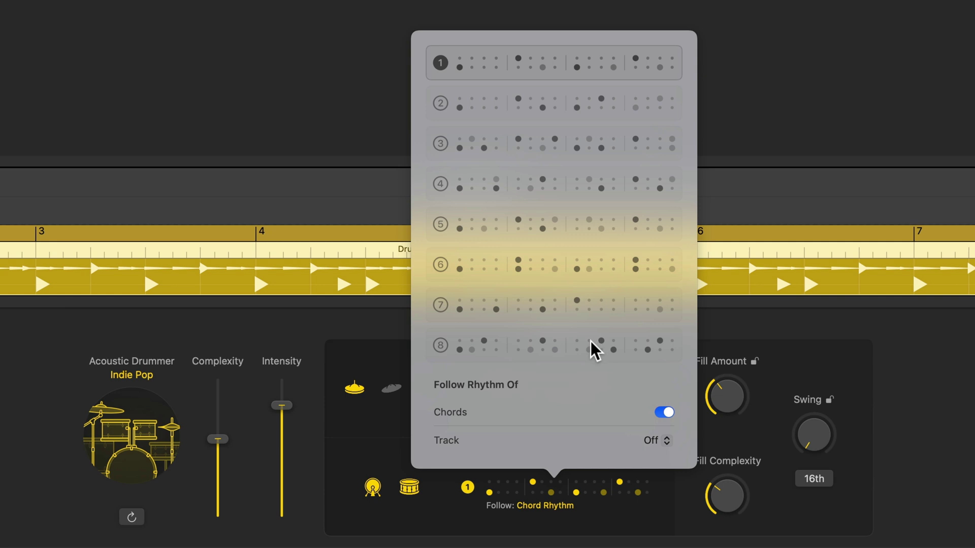
- Check the Track setting under Follow Rhythm Of for the kick and snare, and close the pattern choices
click(664, 449)
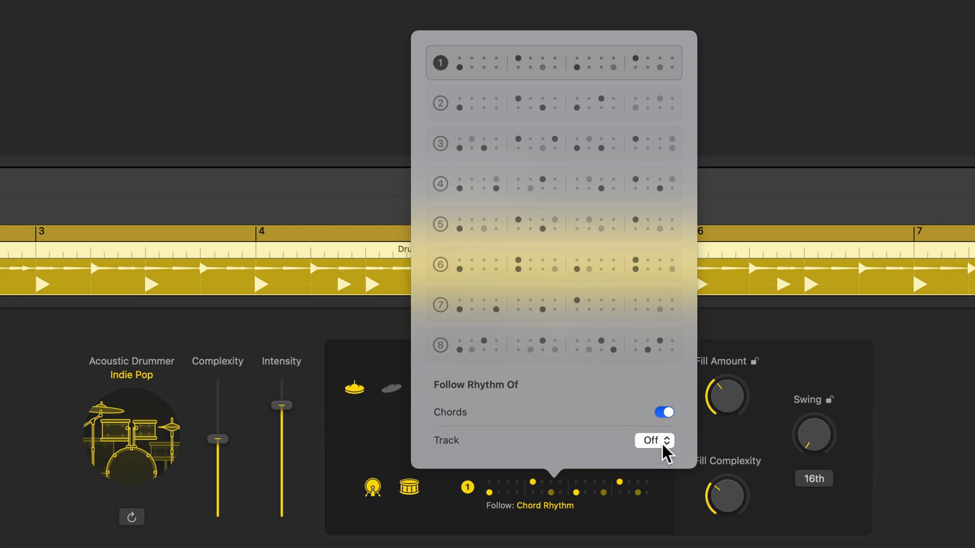
click(664, 450)
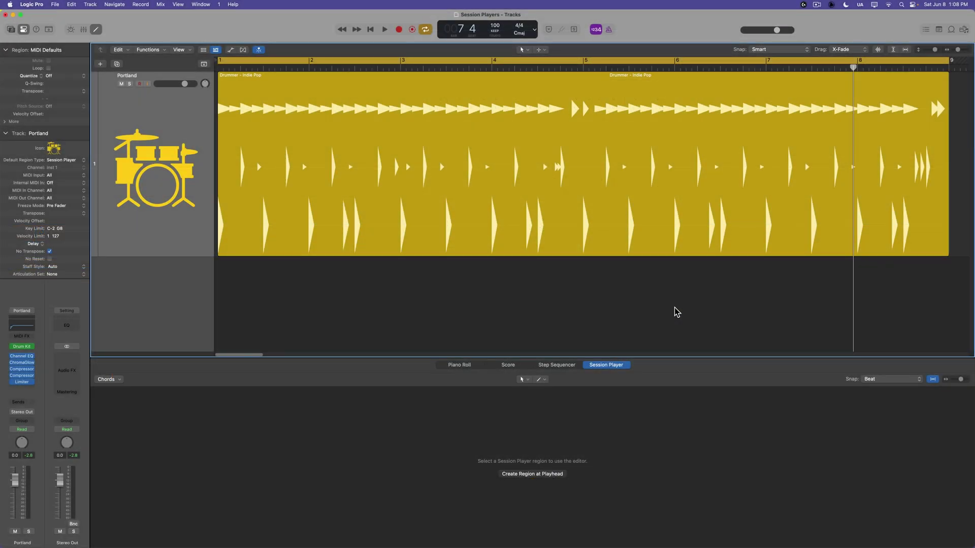
- Return the playhead to the start with the region editor hidden, and search the Apple Loops for "bass guitar"
key(Return)
key(e)
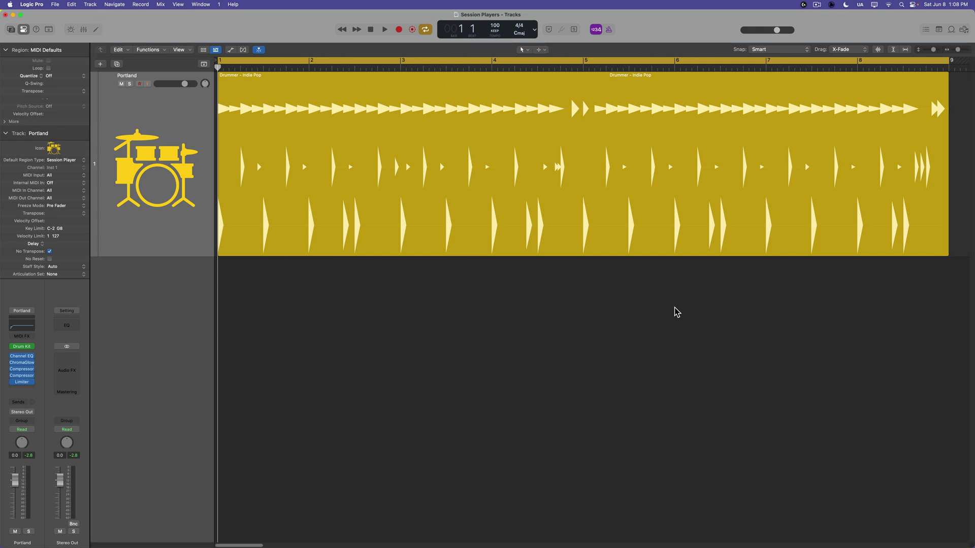
click(951, 30)
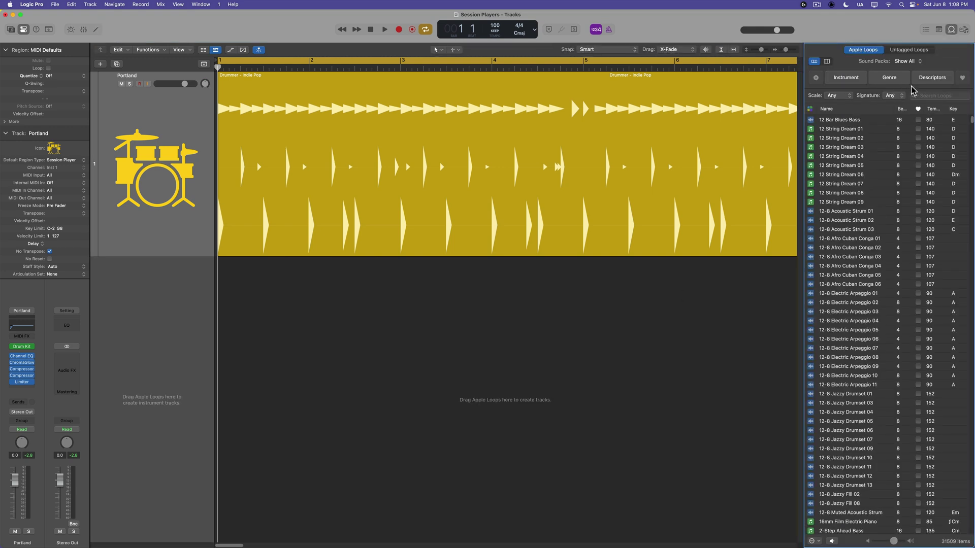
click(933, 95)
text(bass)
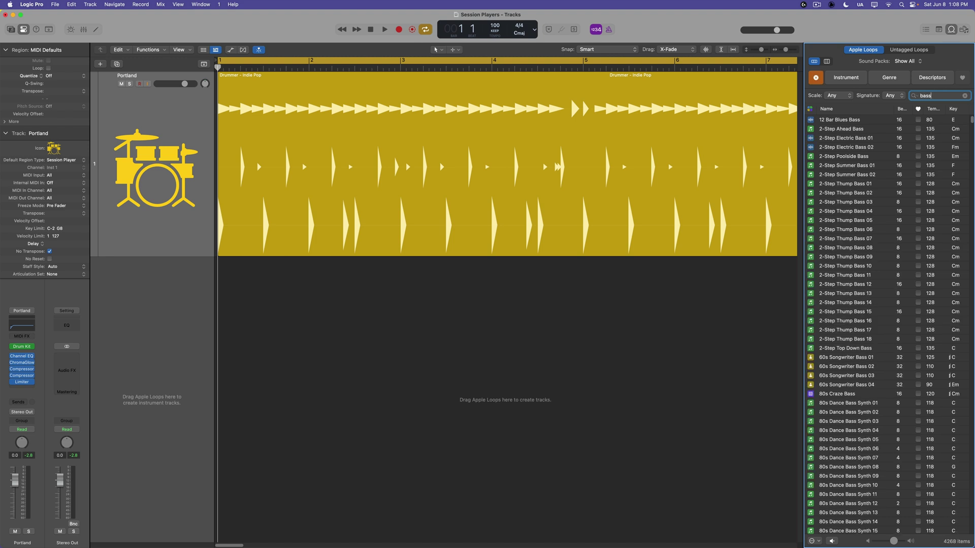
text( guitar)
key(Return)
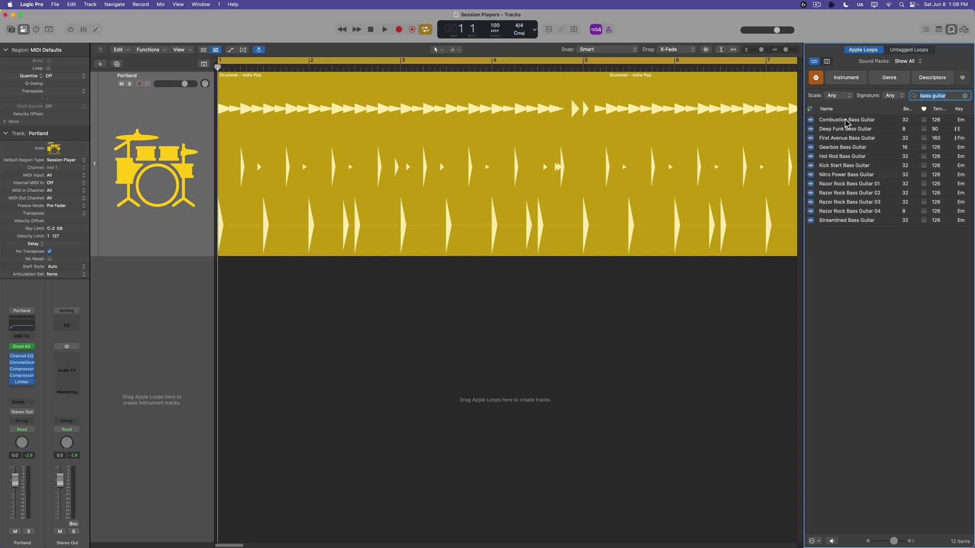
- Add the Combustion Bass Guitar loop at bar 1 on a new track below the drums, and play it briefly
drag(846, 123, 245, 295)
key(space)
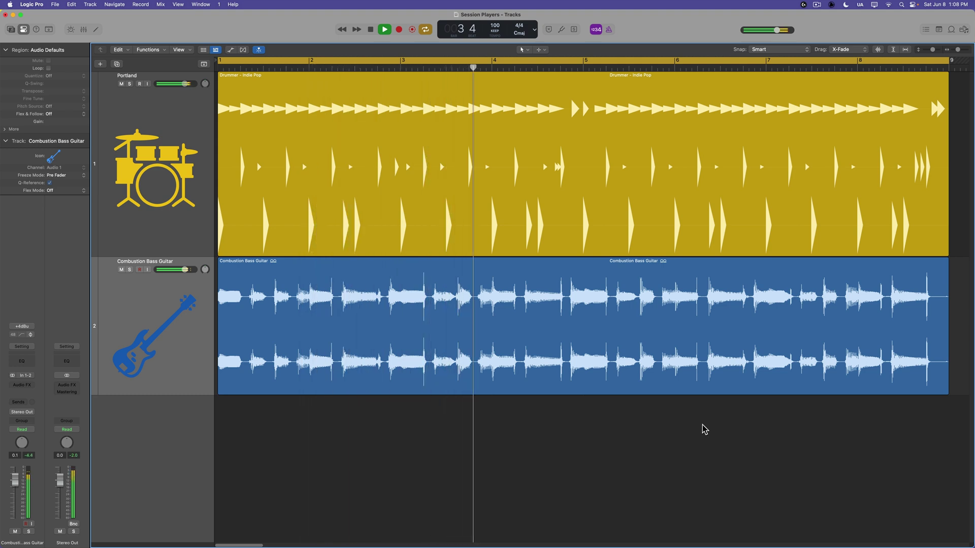
key(space)
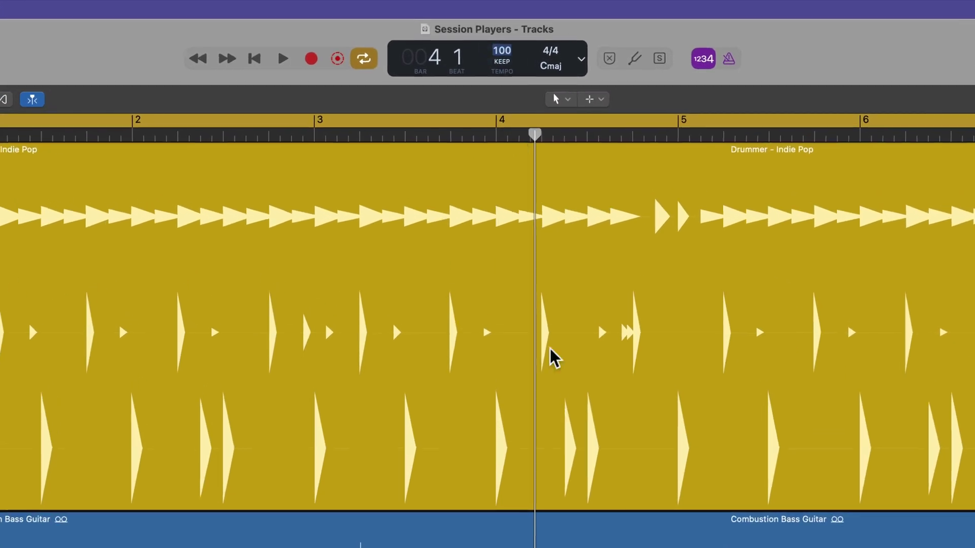
- Set the project tempo to 115 and play the drums and bass together
text(115)
key(Return)
key(space)
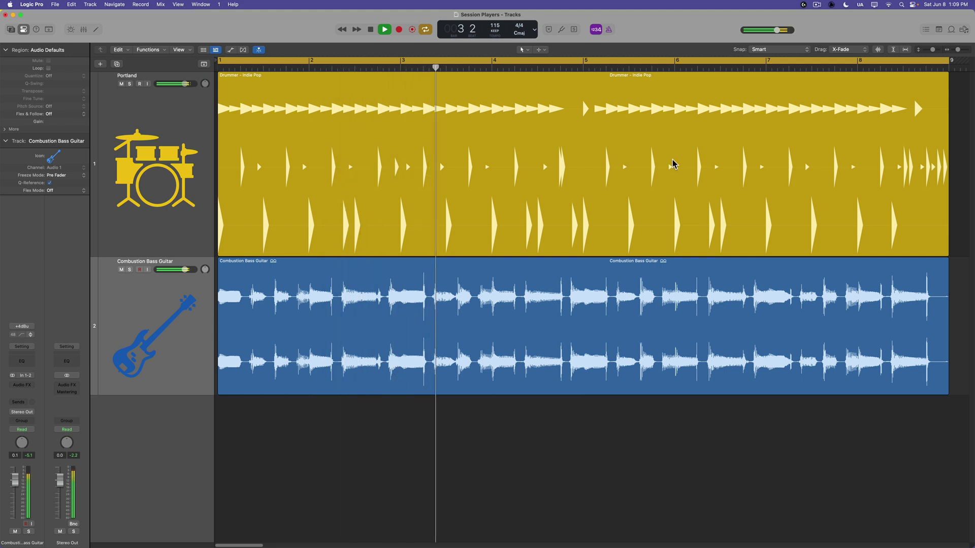
- Stop playback, open the drummer region for editing, and make its kick and snare follow the rhythm of the Combustion Bass Guitar track
double_click(599, 170)
key(space)
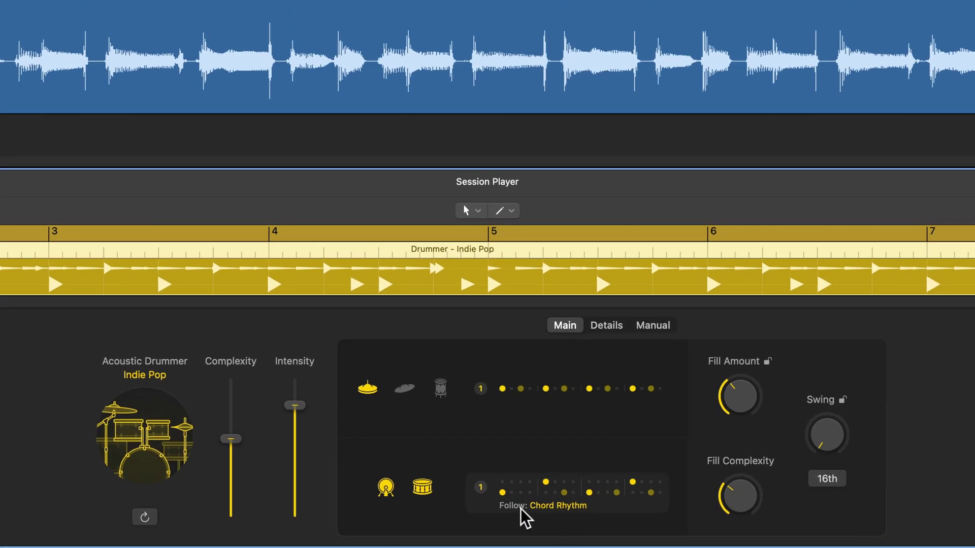
click(571, 506)
click(668, 441)
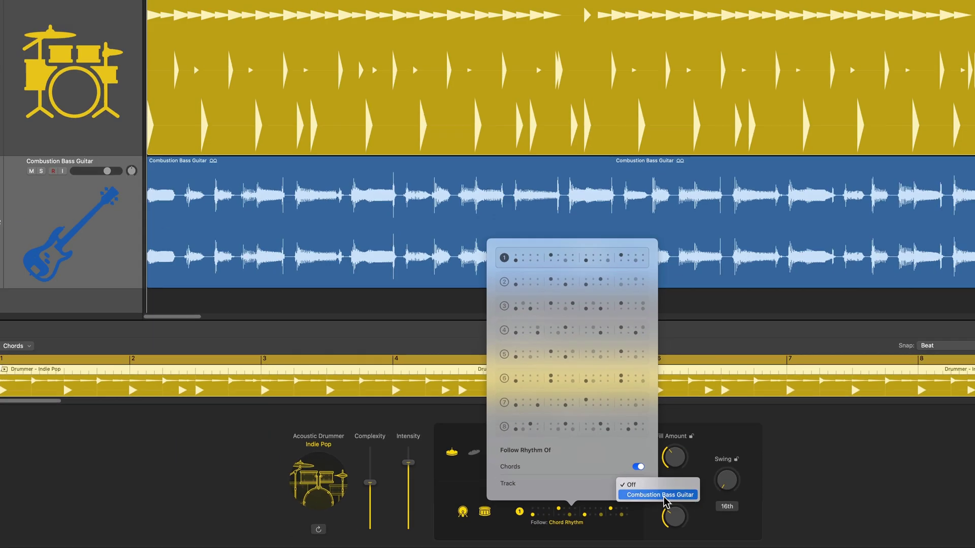
click(721, 460)
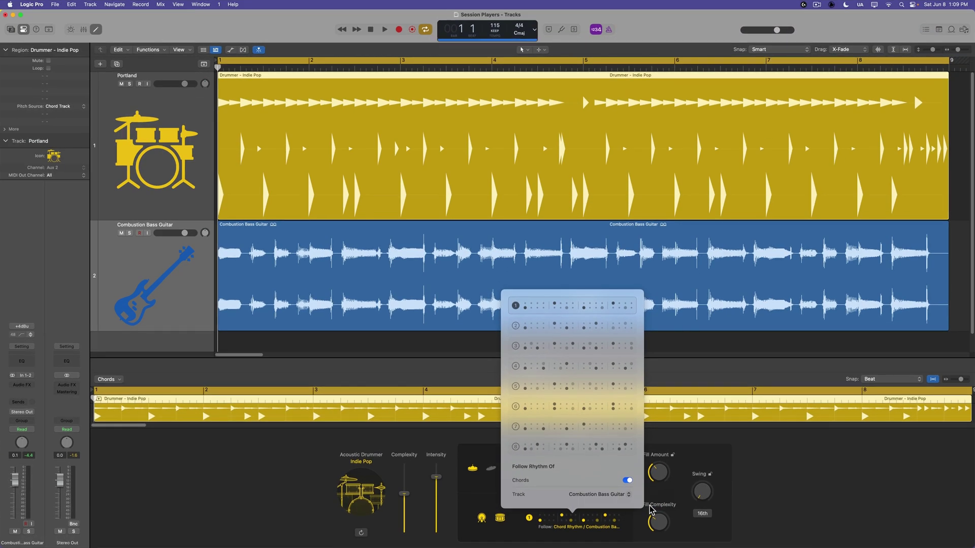
click(620, 545)
click(591, 524)
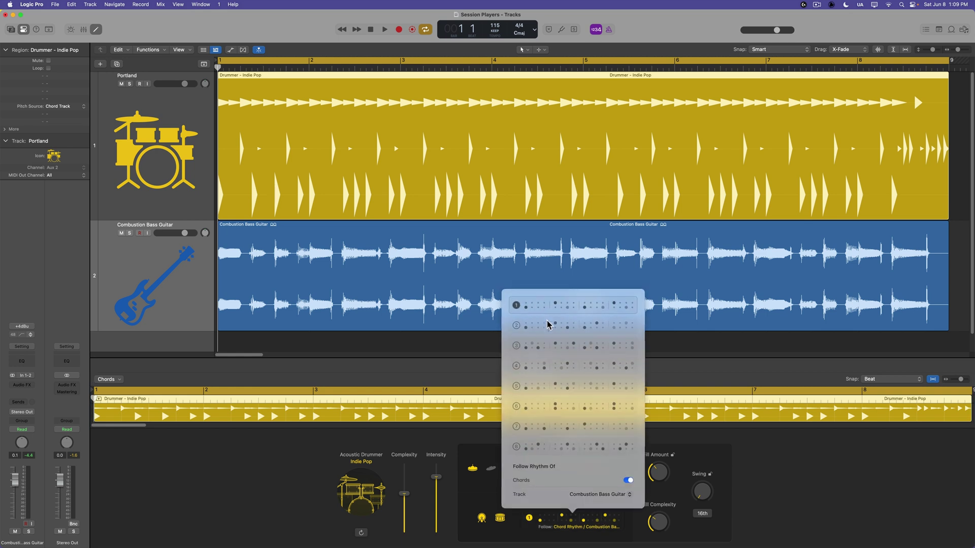
click(748, 463)
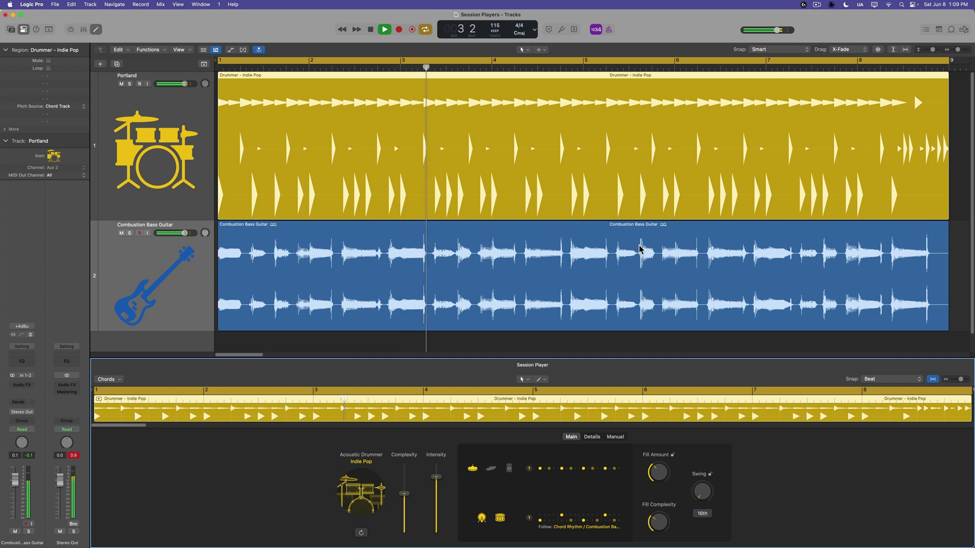
- Lower the Combustion Bass Guitar track's volume to -3.7 dB during playback
drag(185, 233, 180, 233)
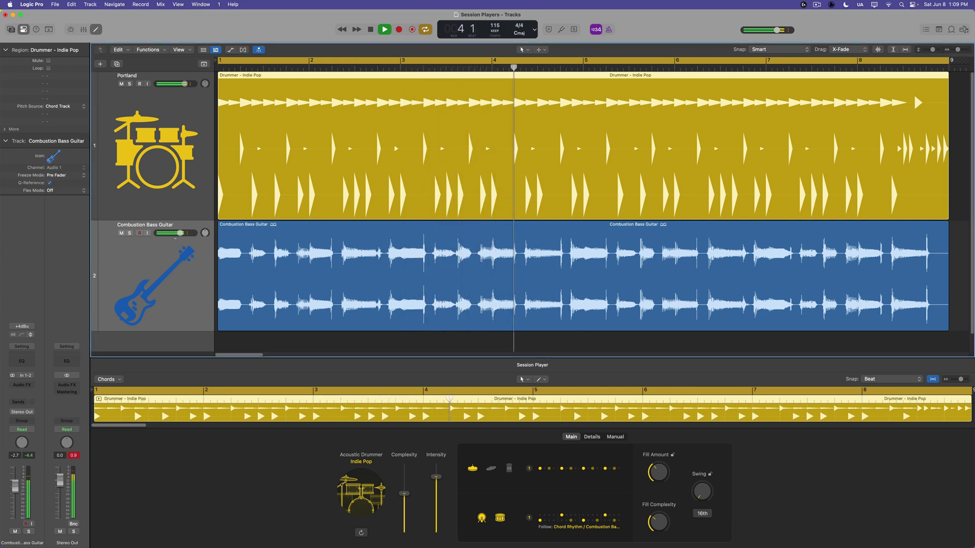
click(784, 468)
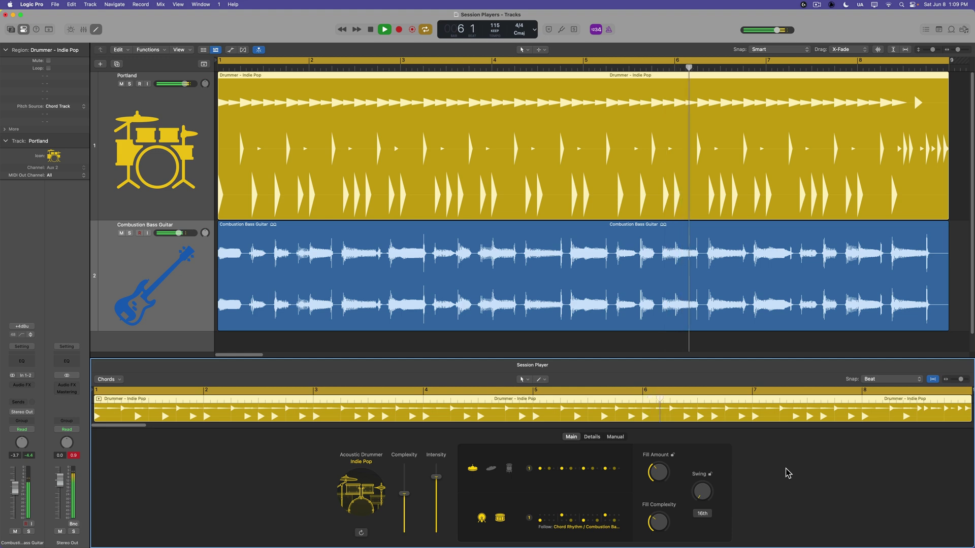